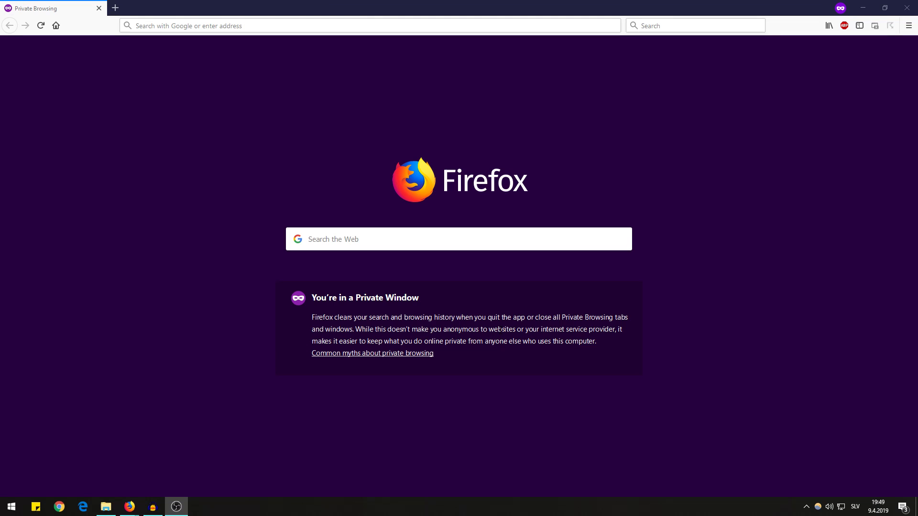
Search Google for g-portal.com and open the G-Portal website from the results.
left_click(384, 244)
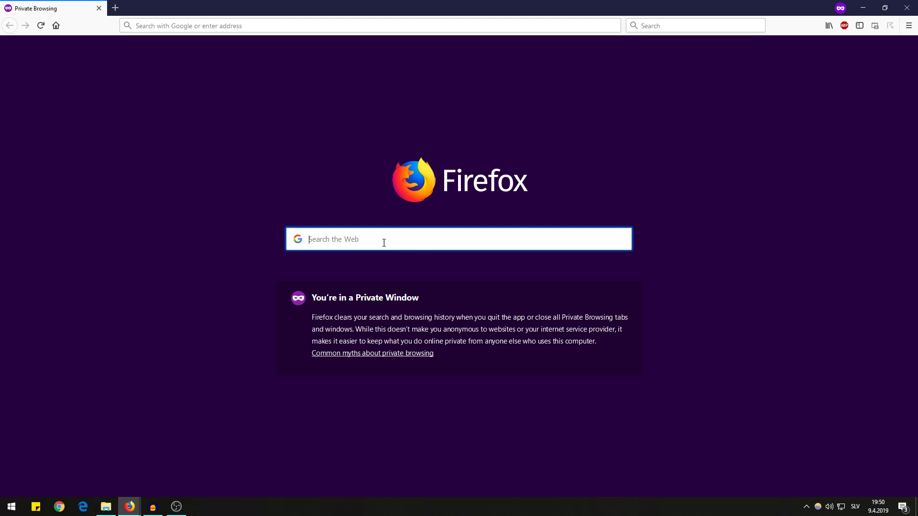
type("g-")
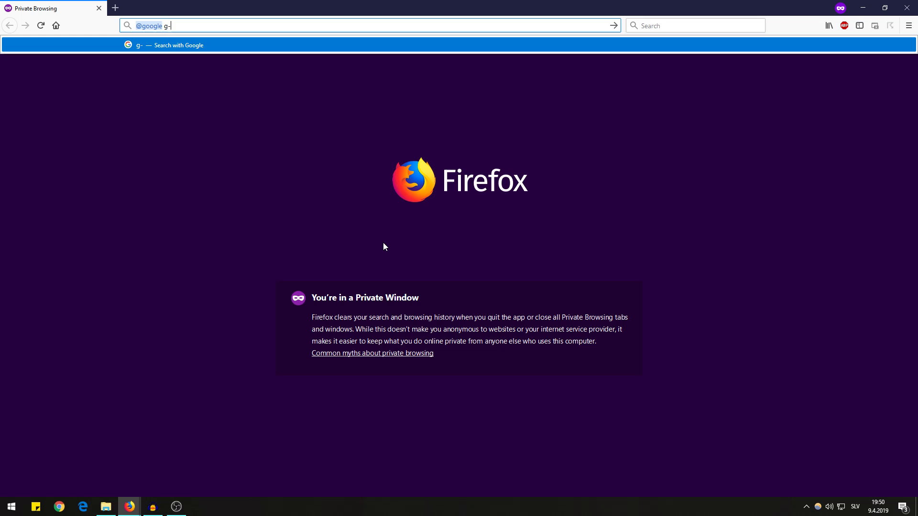
type("portal.com")
key("Return")
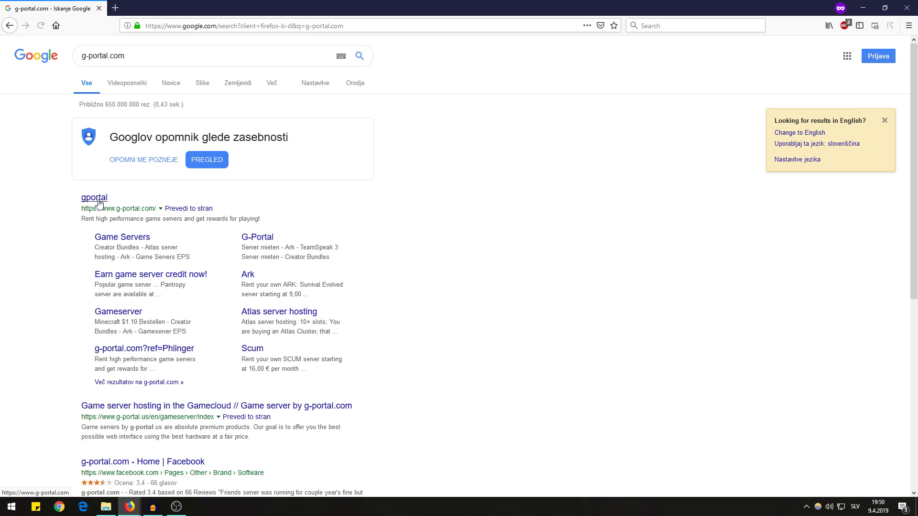
left_click(99, 204)
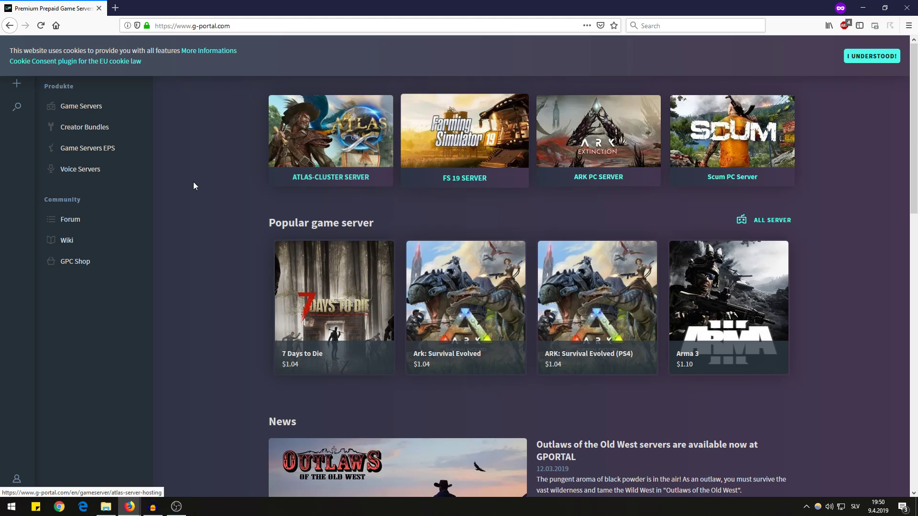
Log in to G-Portal with the account username and password, skipping the sign-up form.
left_click(19, 478)
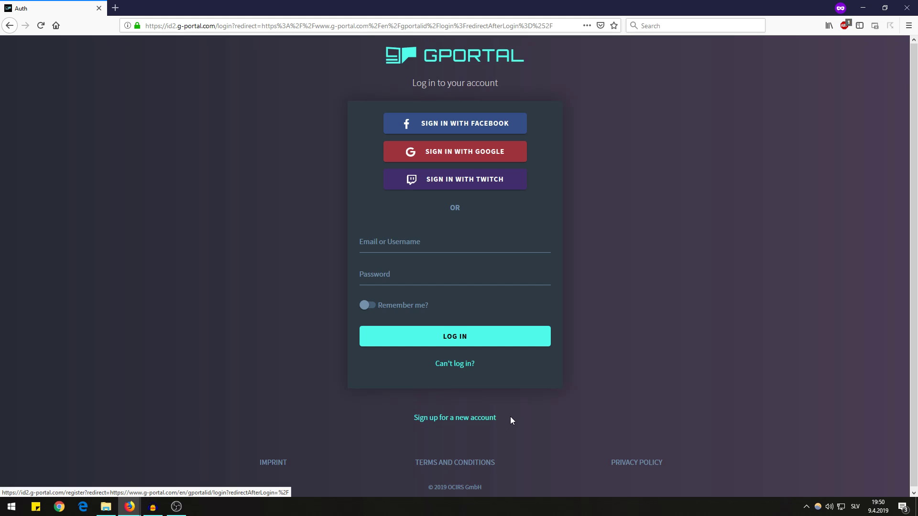
left_click(467, 418)
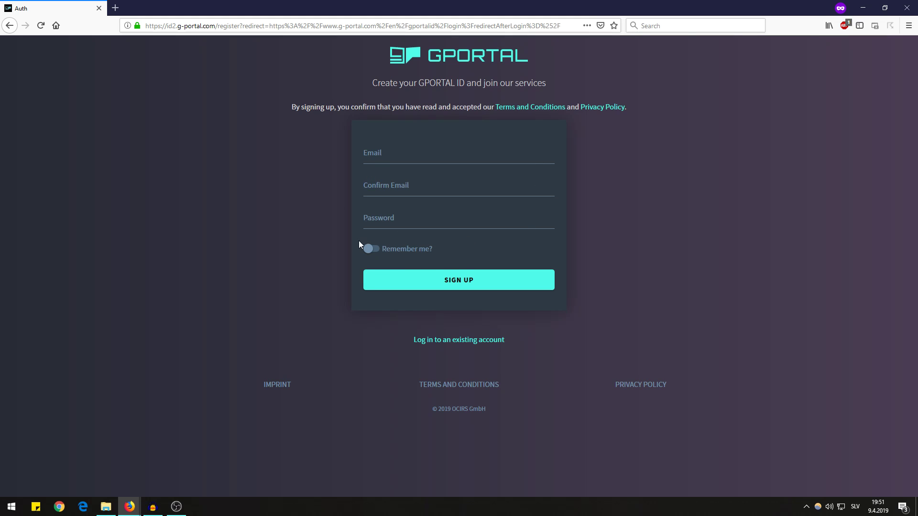
key("alt+Left")
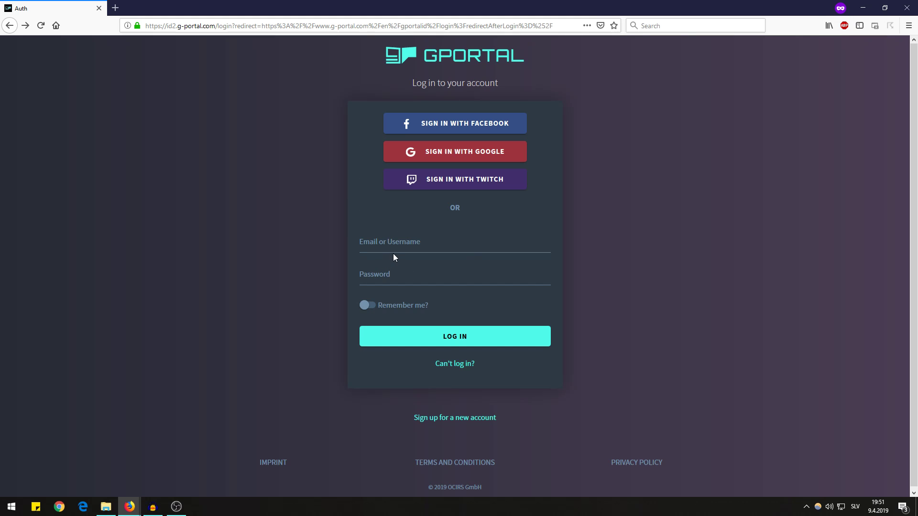
left_click(398, 247)
type("senic")
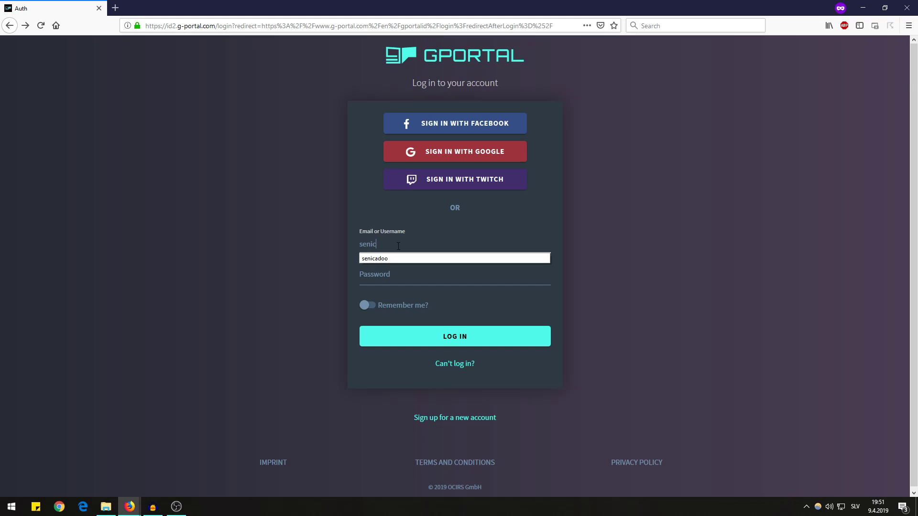
type("adoo")
key("Tab")
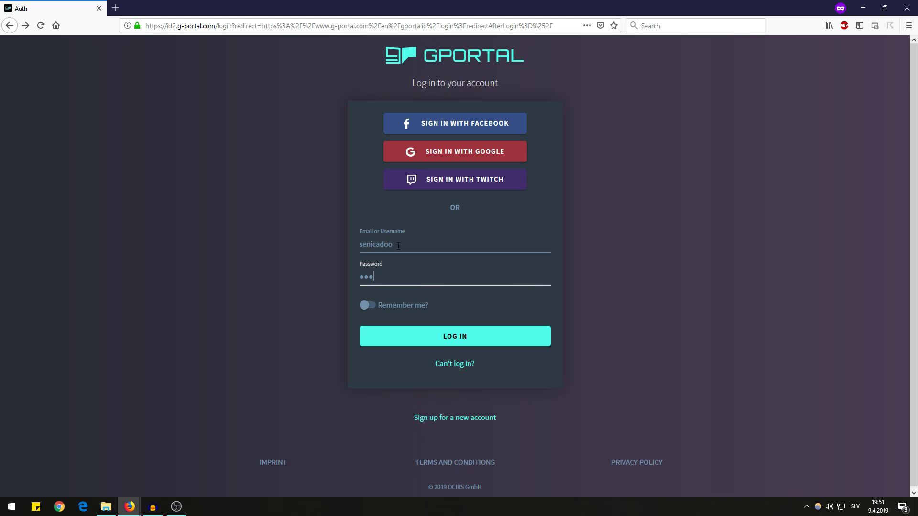
type("●●●●●●●●●●")
key("Return")
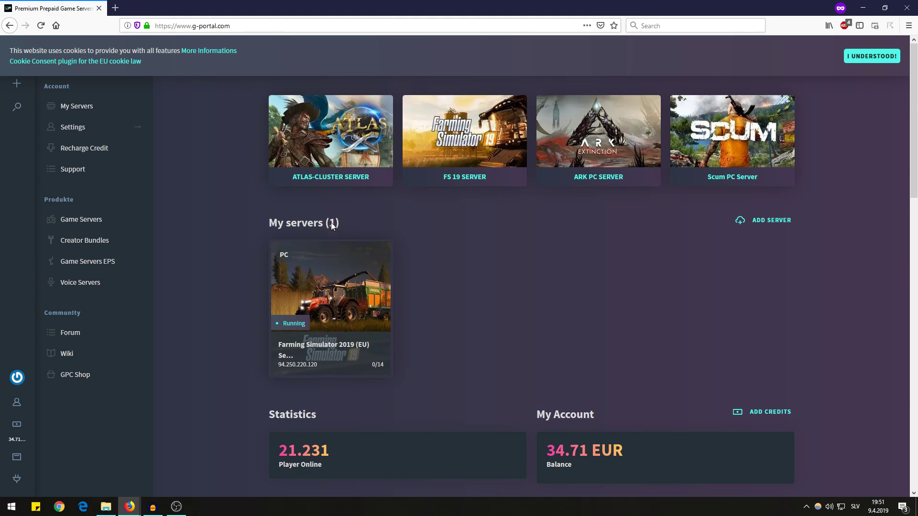
Open the FS 19 server hosting offer from the G-Portal home page.
mouse_move(310, 311)
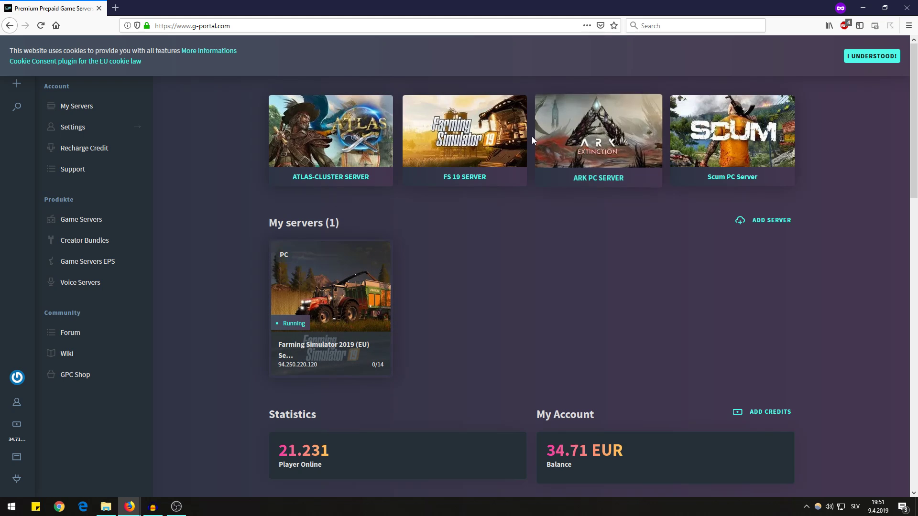
left_click(480, 134)
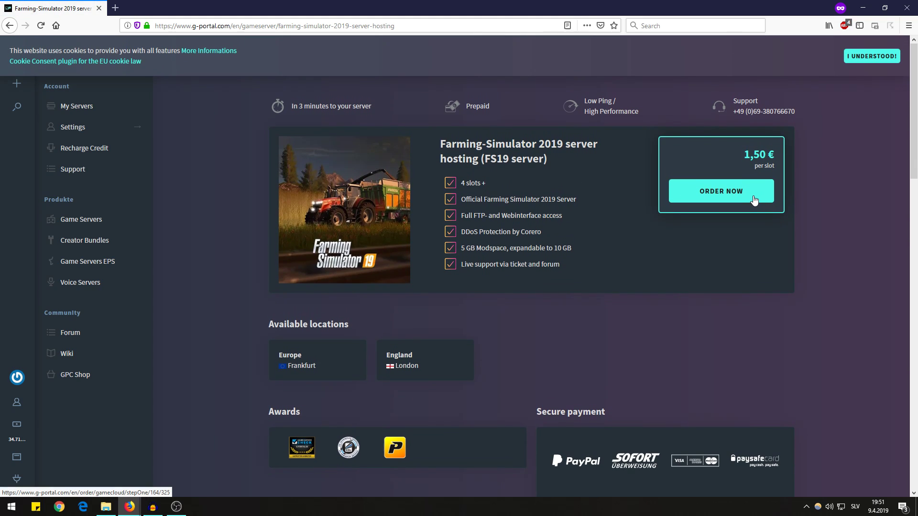
Start the Gamecloud Farming Simulator order, trying 10 and 16 slots before settling on 4.
left_click(752, 198)
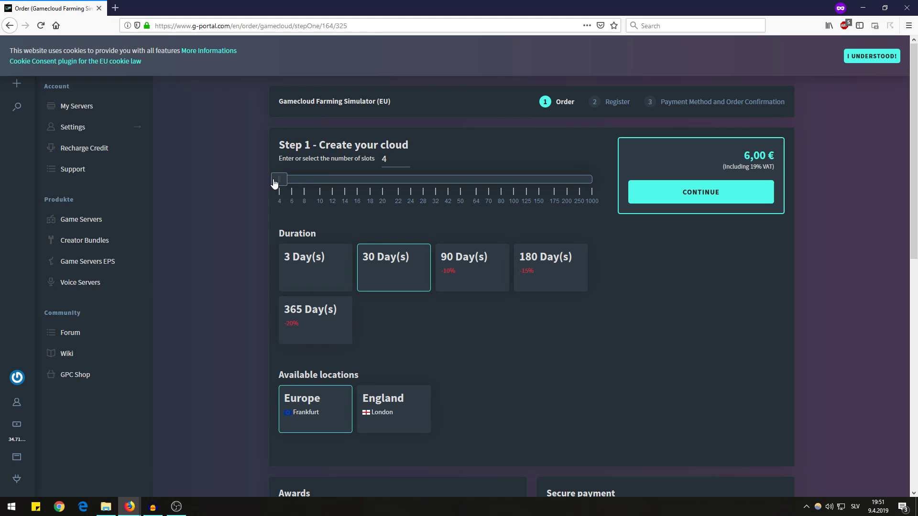
left_click_drag(274, 183, 324, 184)
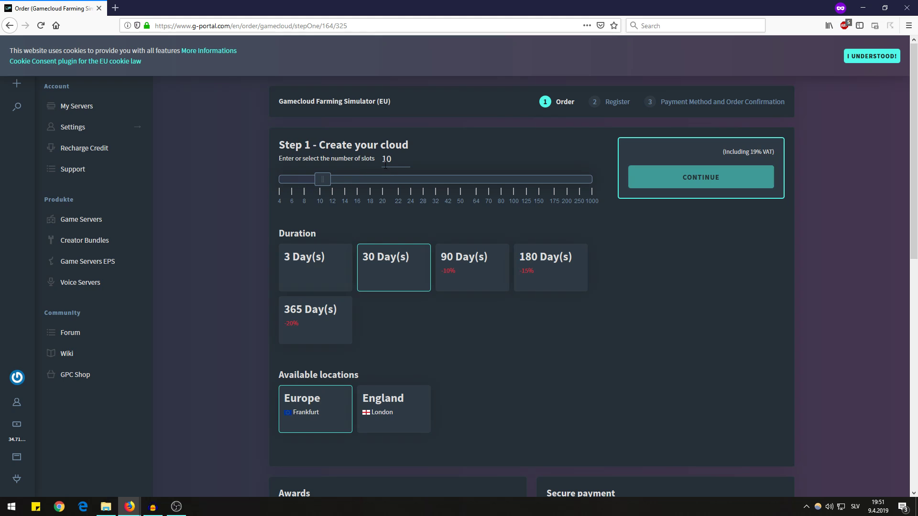
double_click(398, 158)
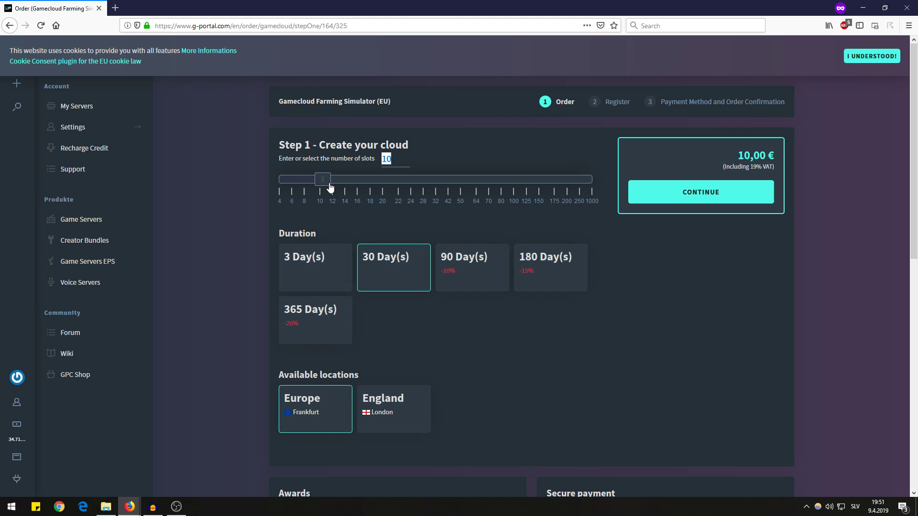
left_click_drag(329, 181, 280, 183)
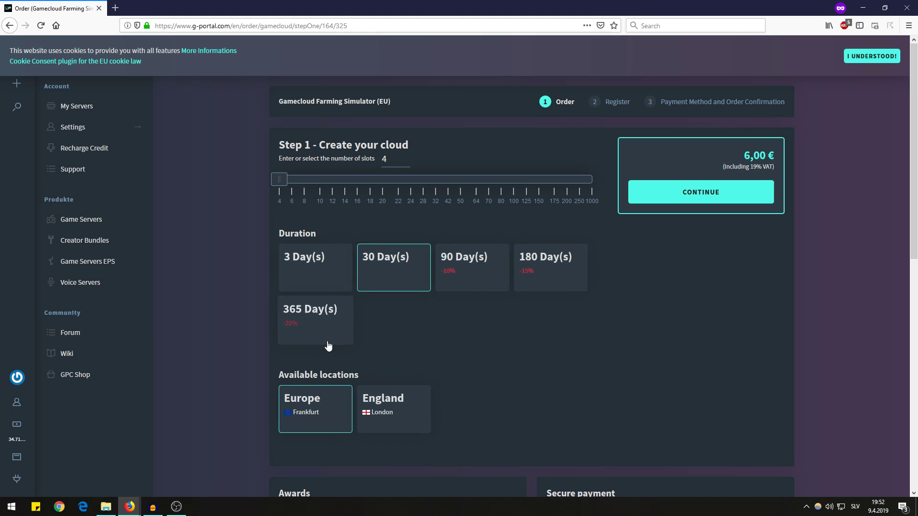
Choose the 365-day rental, bringing the 4-slot total to 58,39 €, and review the order page.
left_click(343, 317)
scroll(594, 373, "down", 1)
scroll(595, 374, "down", 2)
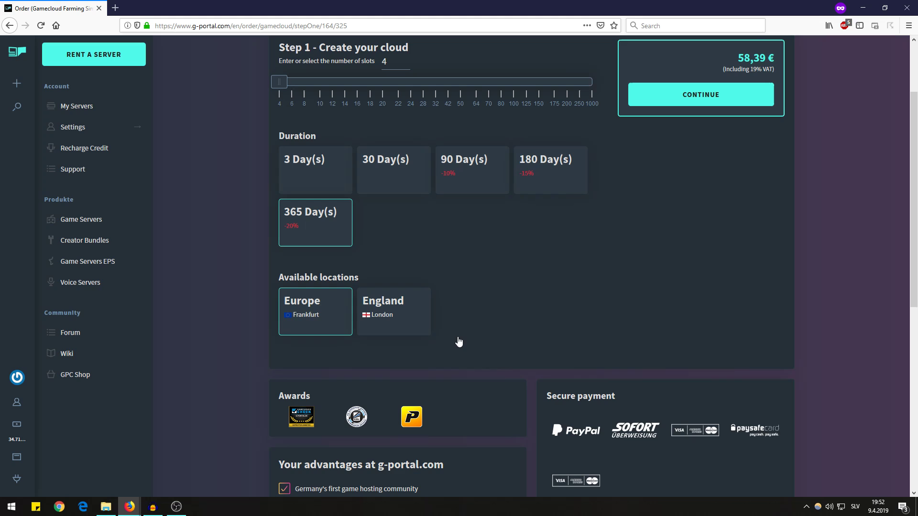
scroll(473, 339, "down", 1)
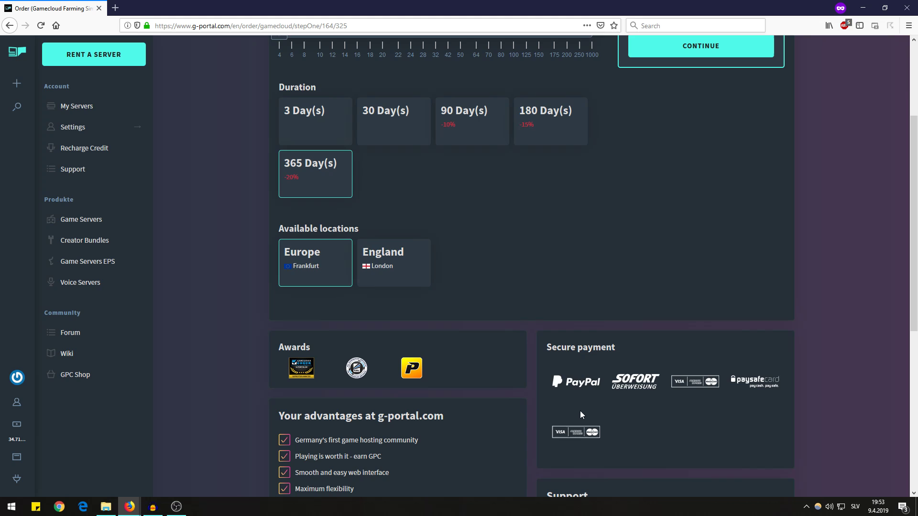
scroll(580, 411, "down", 5)
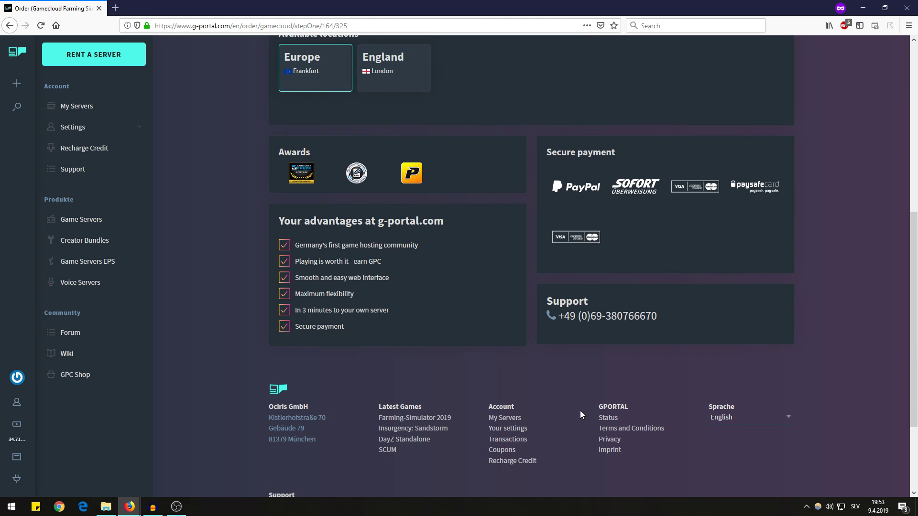
scroll(580, 411, "up", 5)
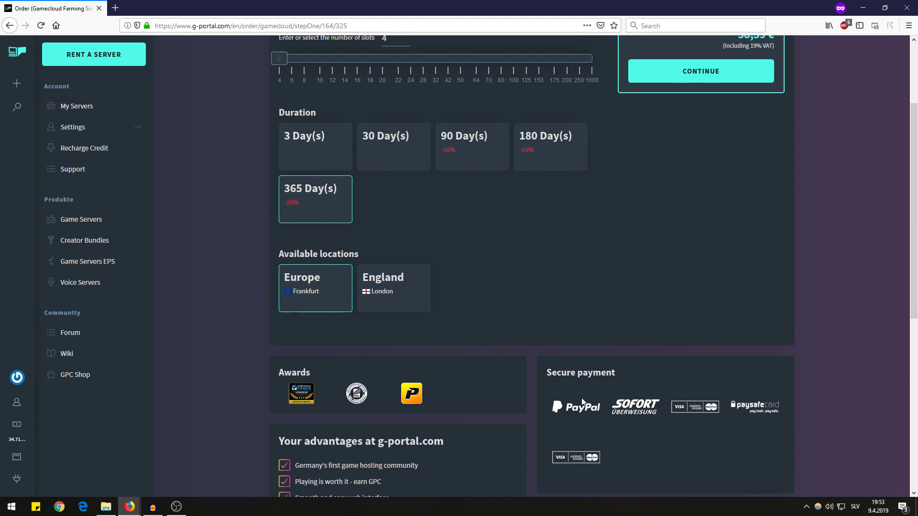
scroll(581, 399, "up", 1)
scroll(581, 399, "up", 2)
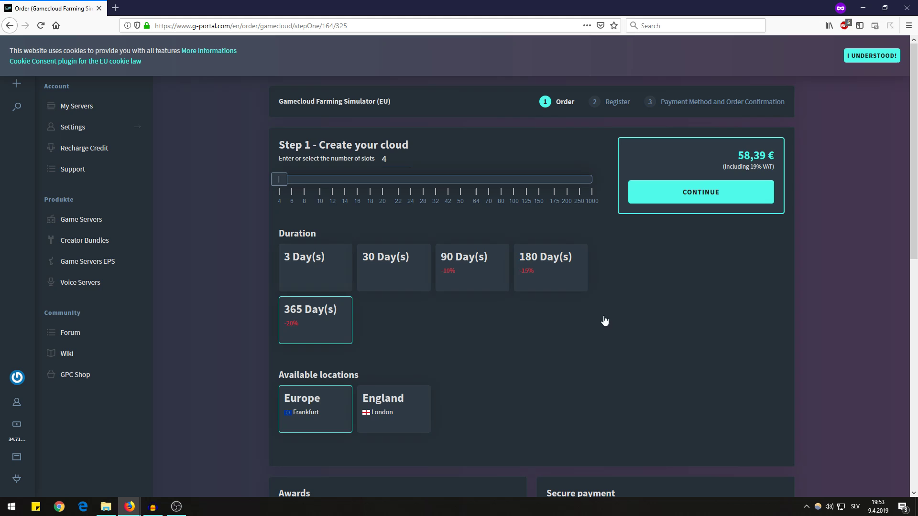
Continue to payment, accept the terms and privacy policy, and open the account settings page.
left_click(702, 194)
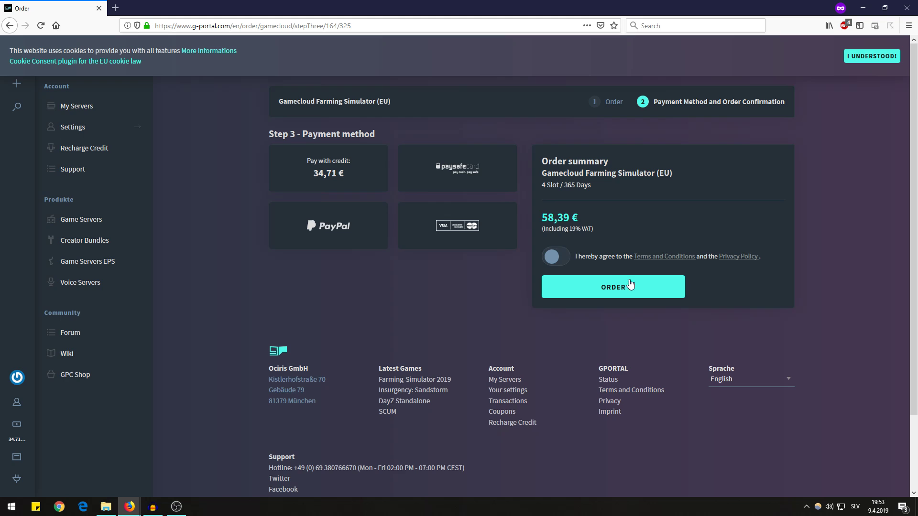
left_click(552, 256)
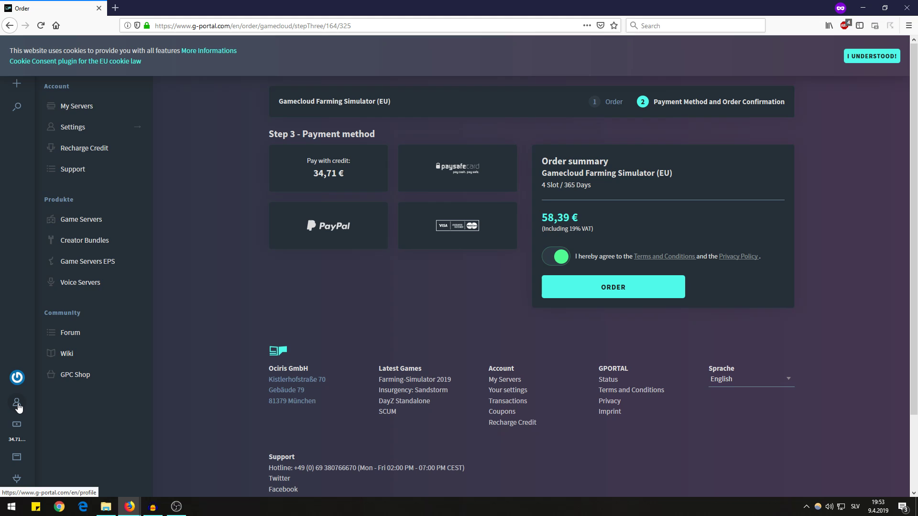
left_click(17, 407)
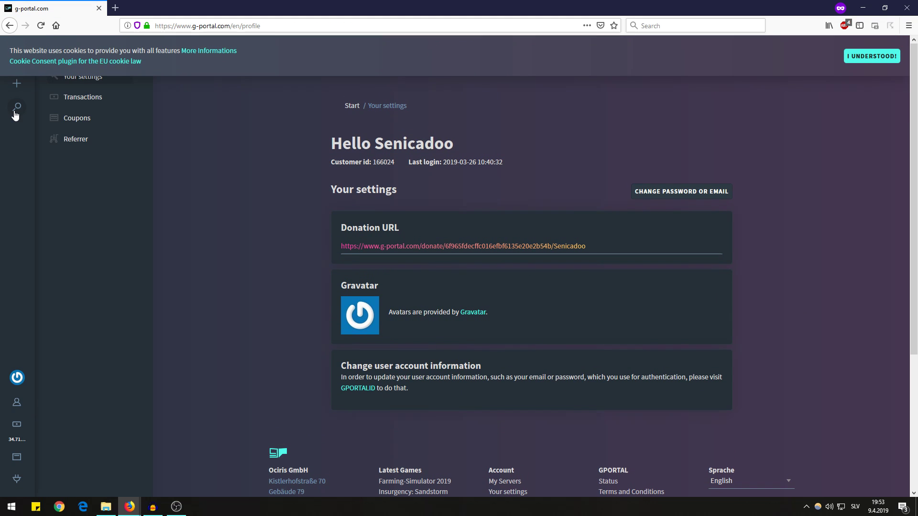
Dismiss the cookie notice and open the Farming Simulator 2019 (EU) server's Status page from the dashboard.
left_click(879, 57)
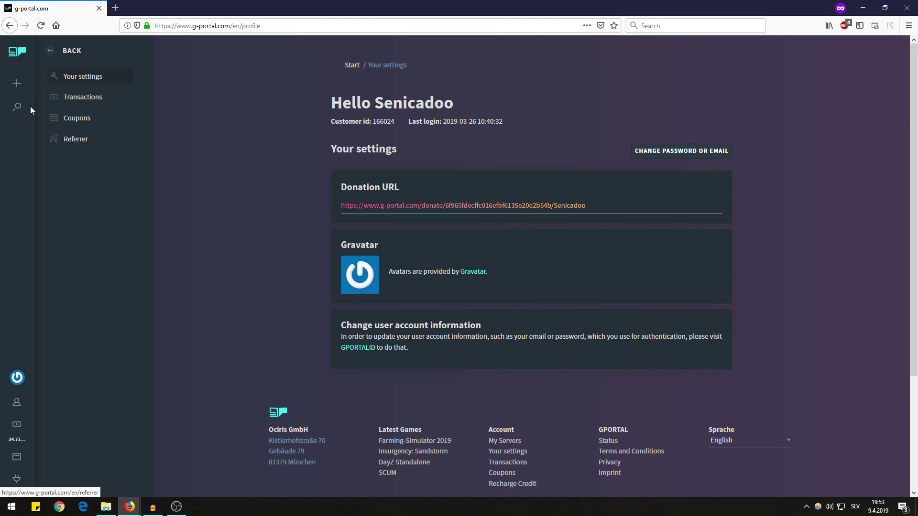
left_click(14, 56)
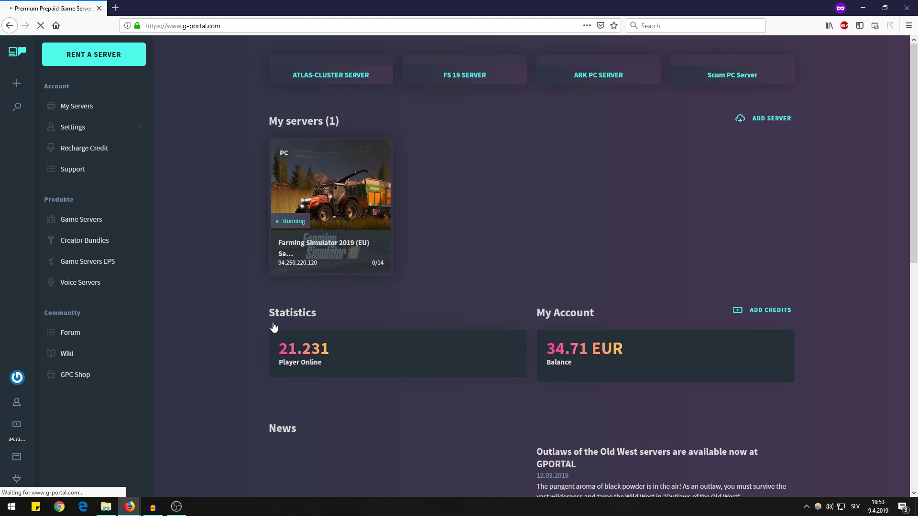
left_click(296, 307)
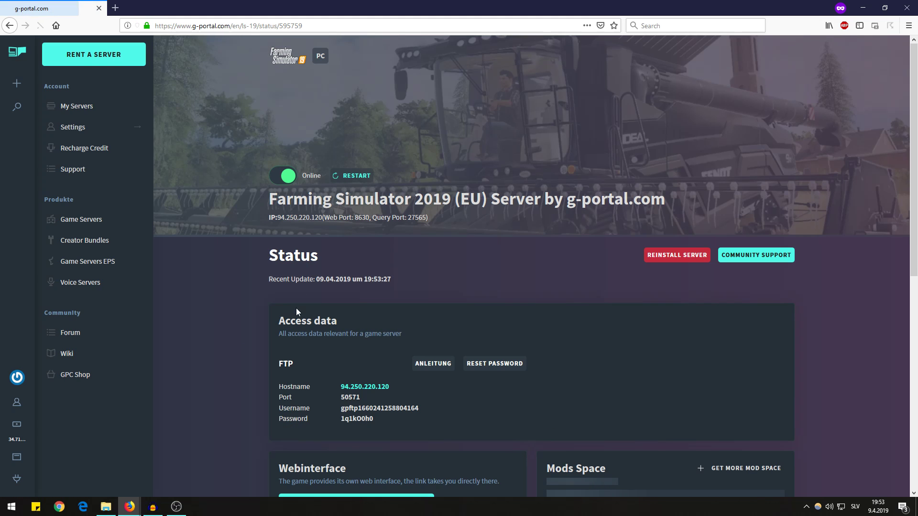
scroll(333, 330, "down", 3)
scroll(315, 268, "up", 3)
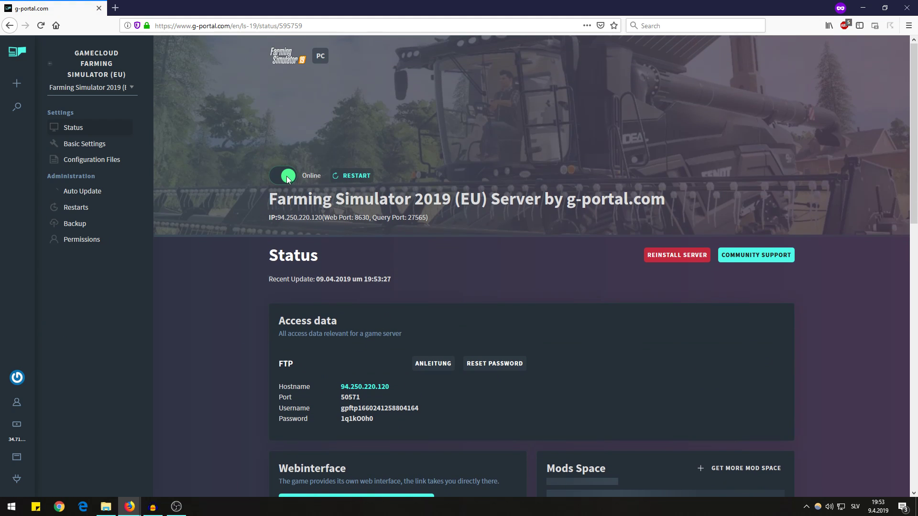
scroll(427, 256, "down", 3)
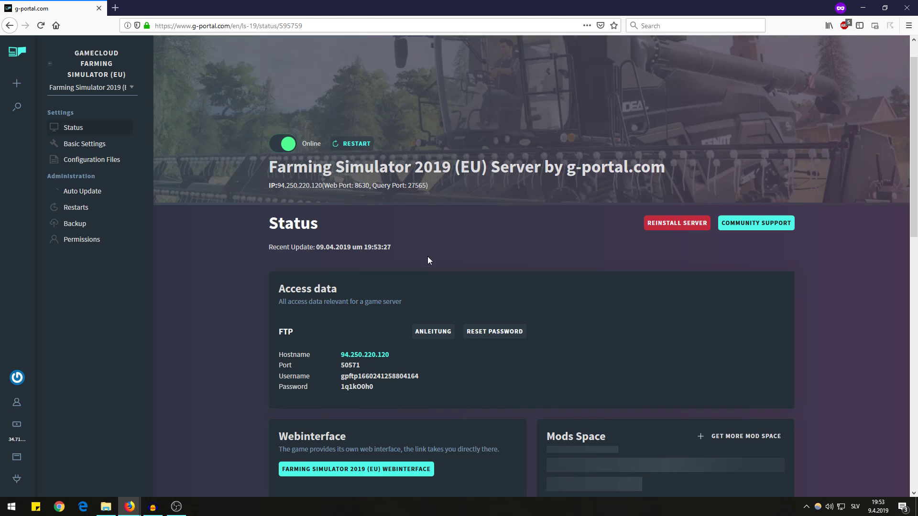
scroll(454, 261, "down", 2)
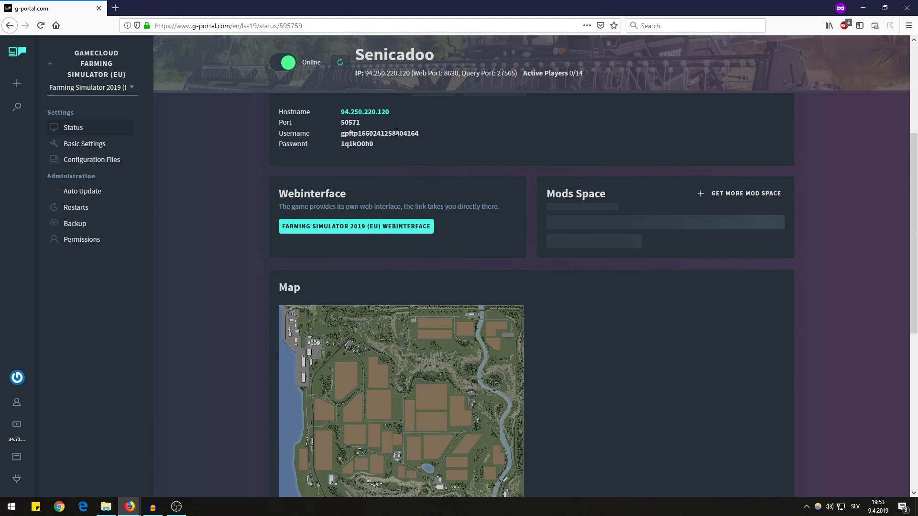
scroll(376, 147, "down", 2)
scroll(353, 164, "down", 3)
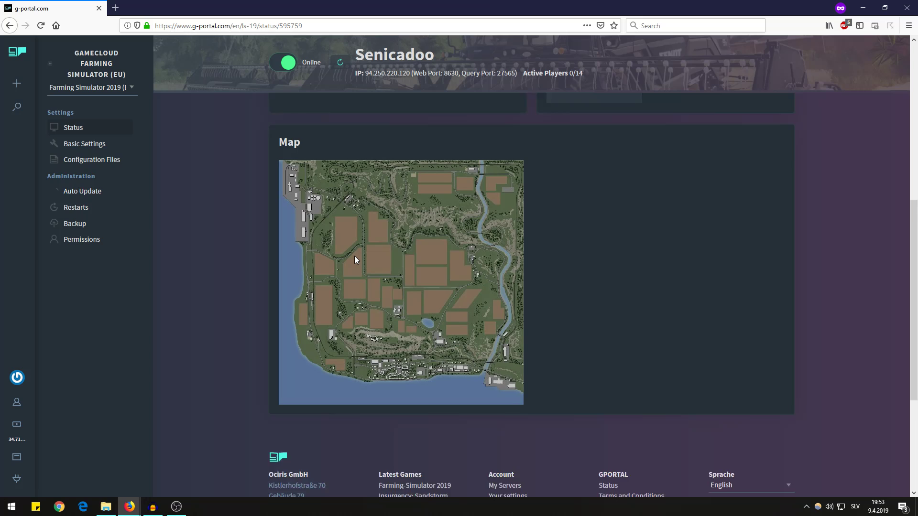
scroll(352, 286, "up", 5)
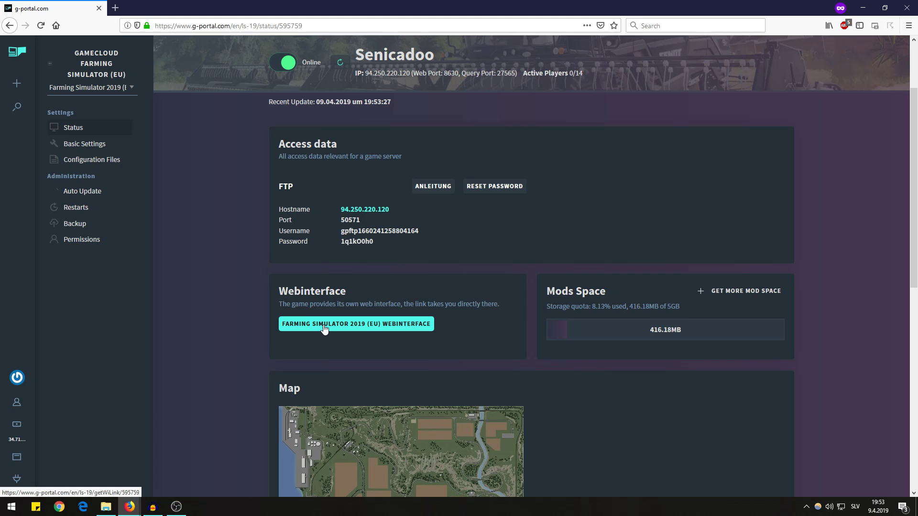
Open the Farming Simulator 2019 (EU) web interface and view its Configuration table.
left_click(323, 328)
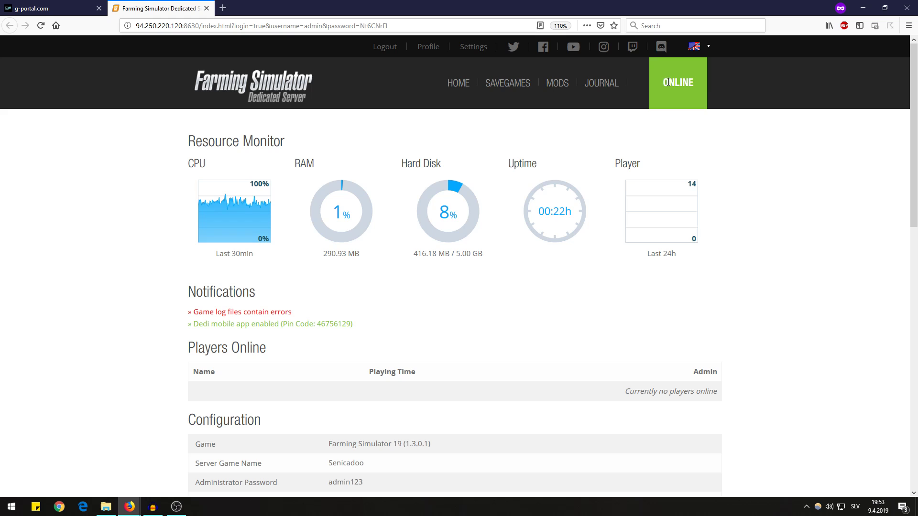
scroll(263, 369, "down", 5)
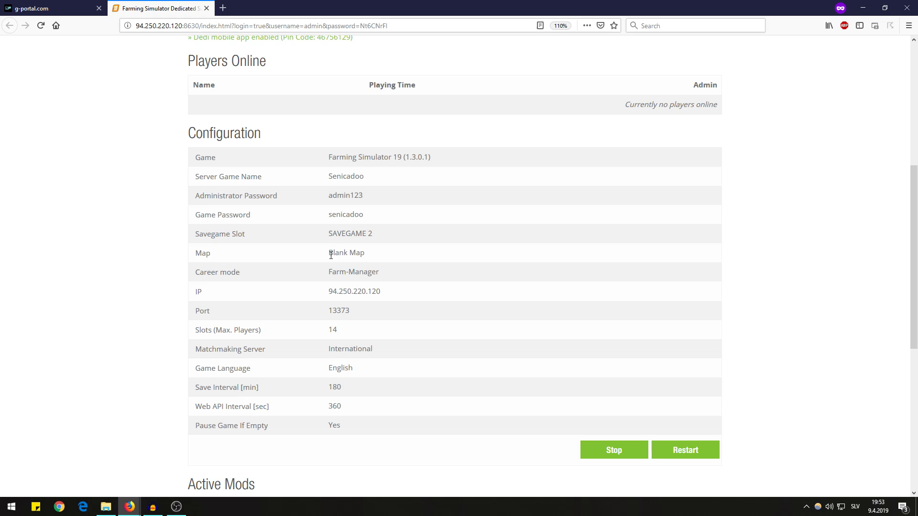
Stop the game server and check the Server Game Name, Administrator Password and Game Password fields.
left_click(620, 455)
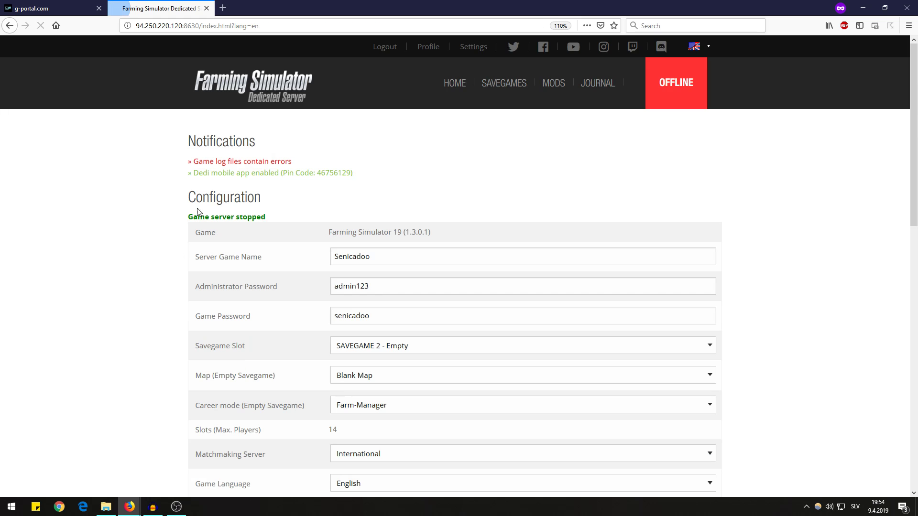
double_click(337, 258)
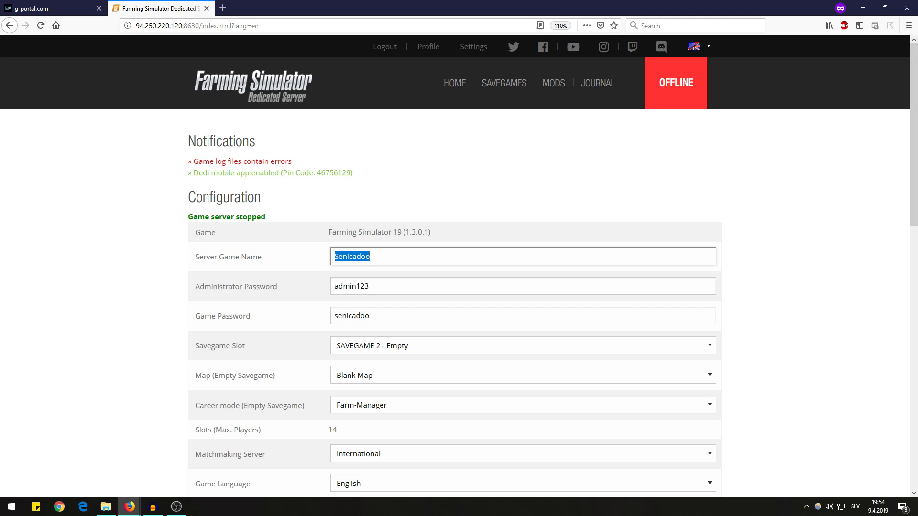
double_click(367, 286)
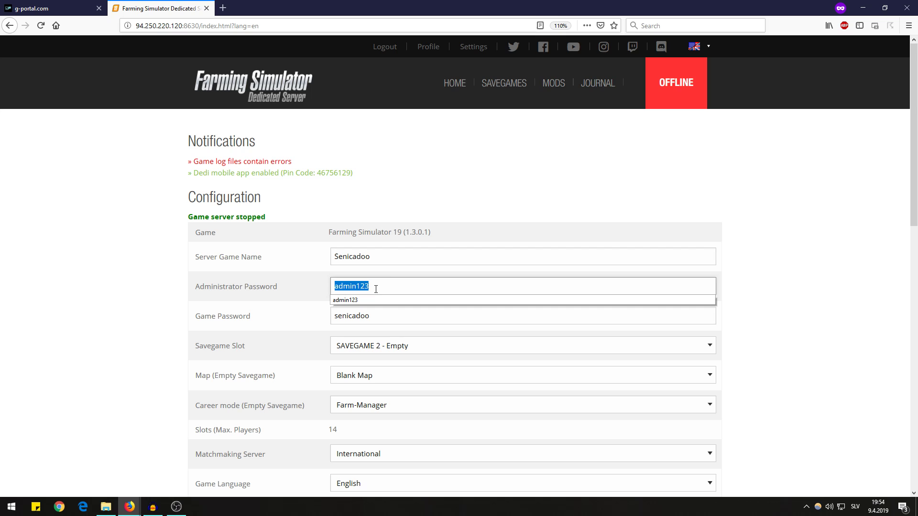
left_click(383, 288)
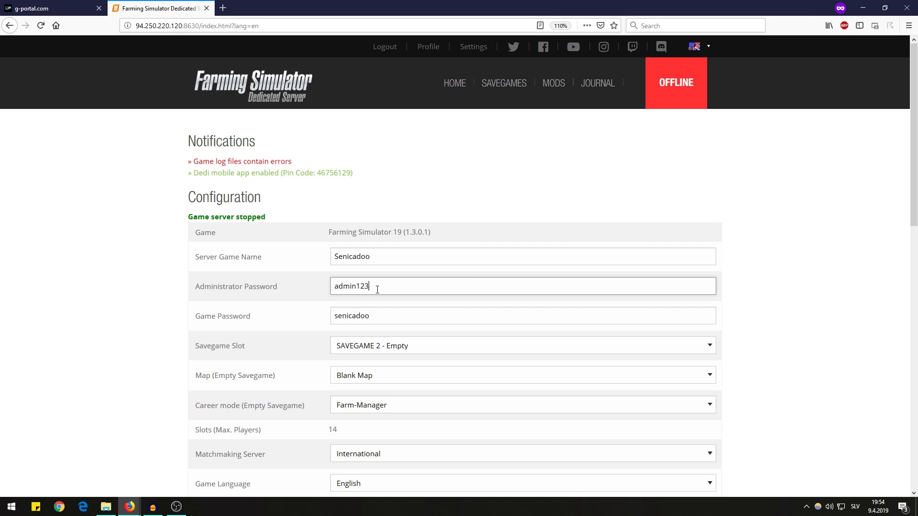
double_click(387, 317)
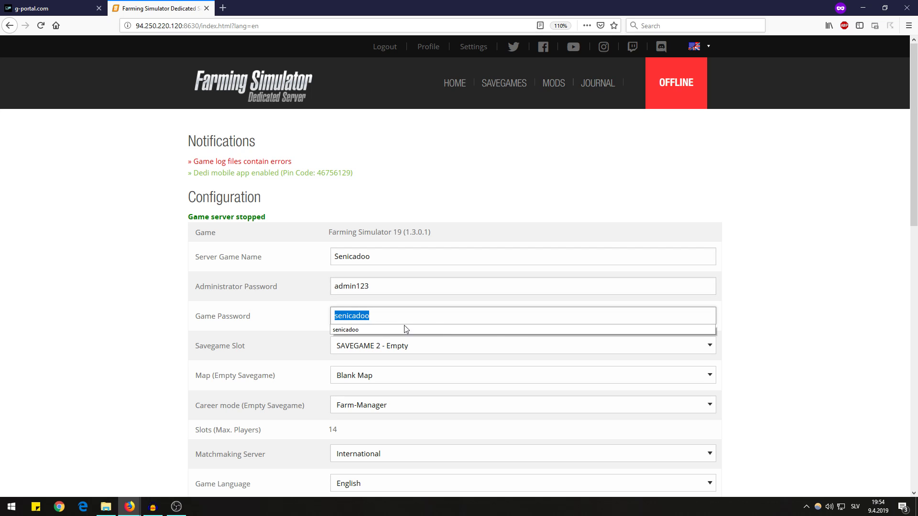
key("Escape")
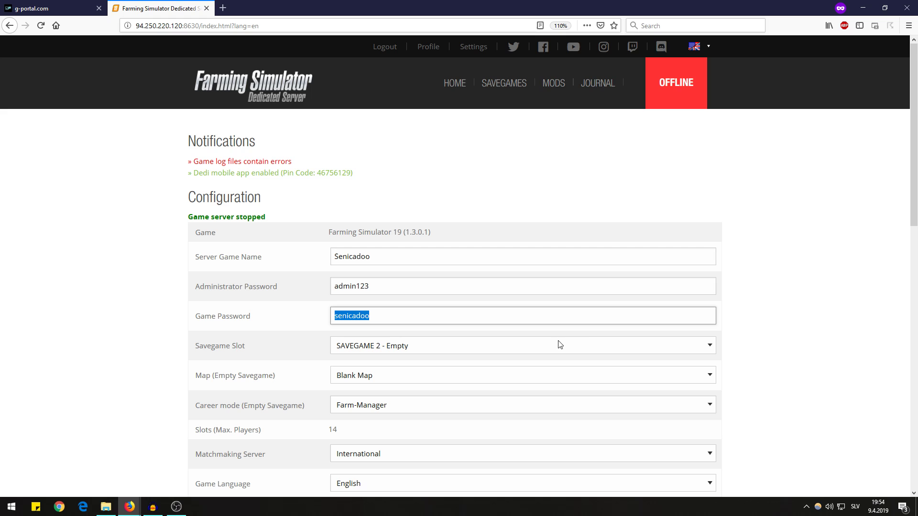
left_click(778, 354)
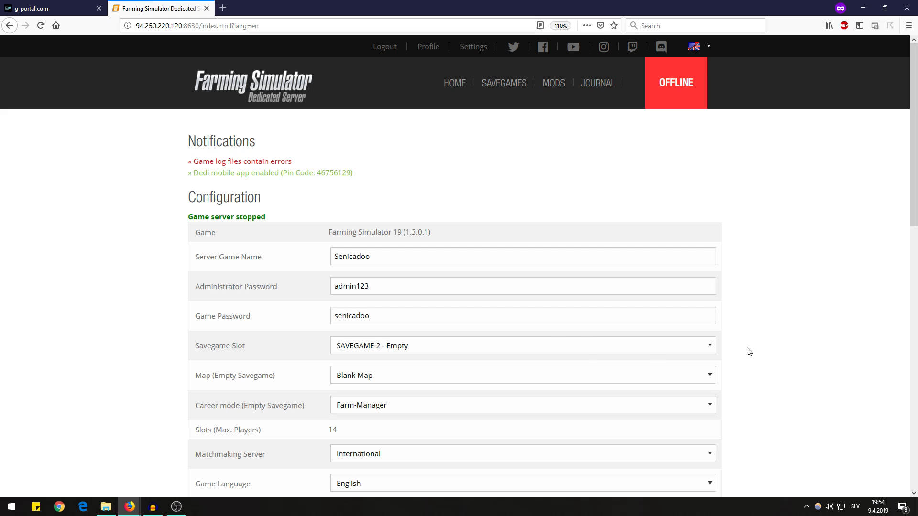
Review the savegame slot and map lists, keeping SAVEGAME 2 and Blank Map.
left_click(686, 350)
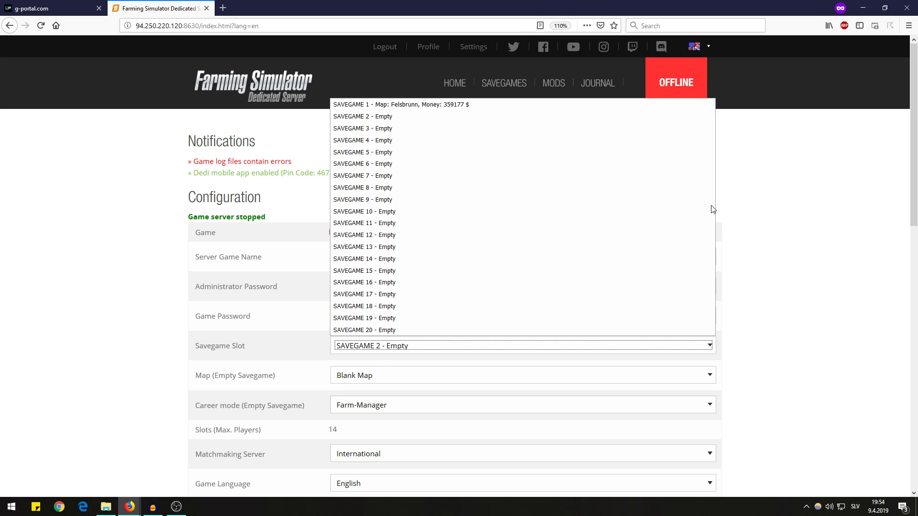
left_click(840, 247)
scroll(669, 315, "down", 5)
left_click(373, 149)
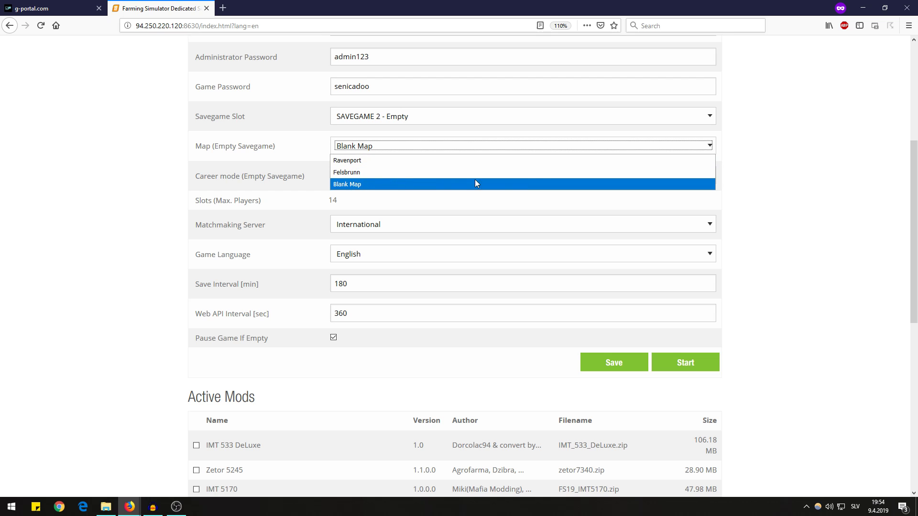
left_click(763, 181)
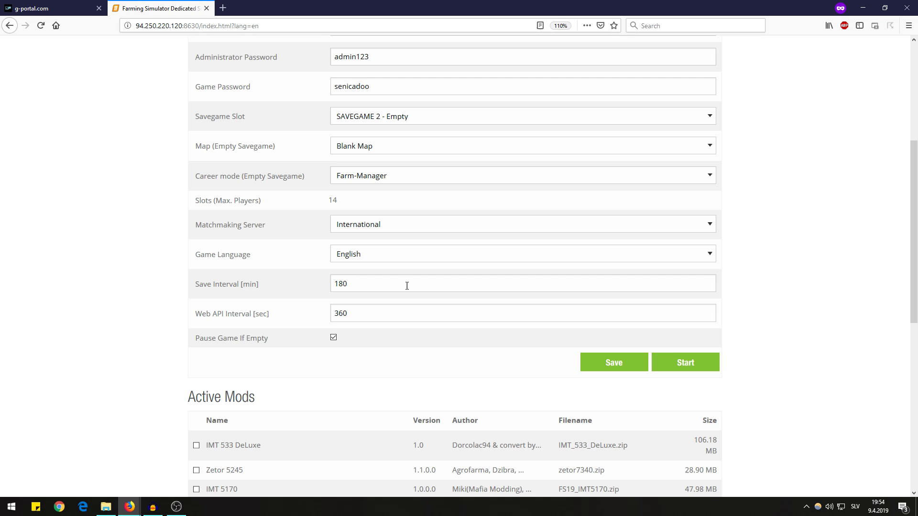
Keep International matchmaking and set the Save Interval to 180 minutes.
scroll(408, 272, "up", 5)
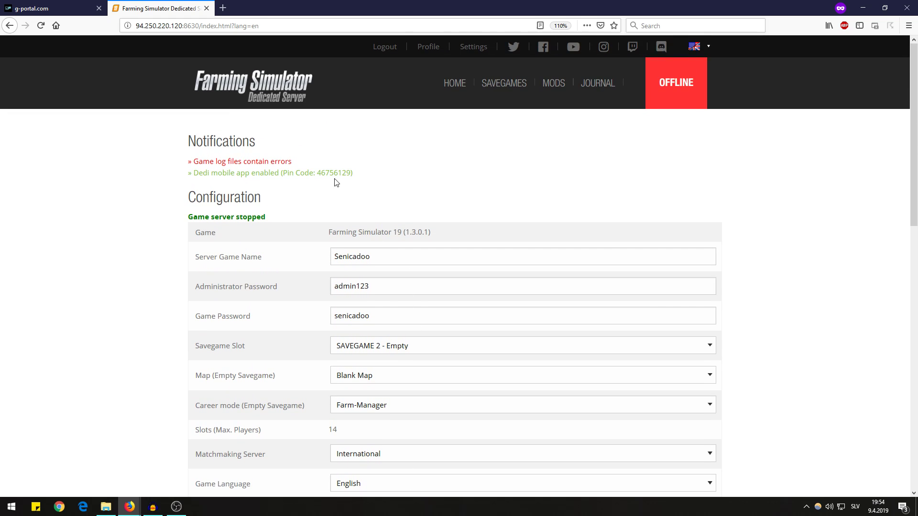
scroll(406, 220, "down", 6)
scroll(242, 208, "down", 5)
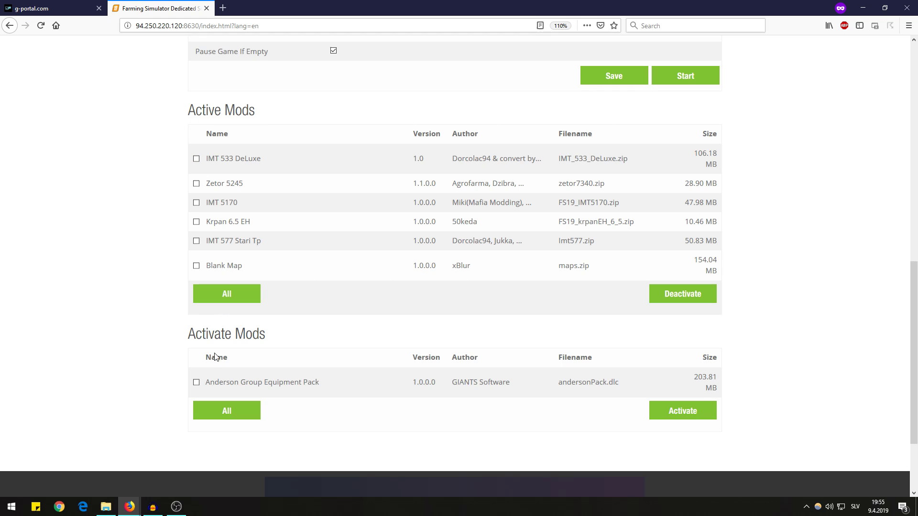
scroll(317, 356, "up", 6)
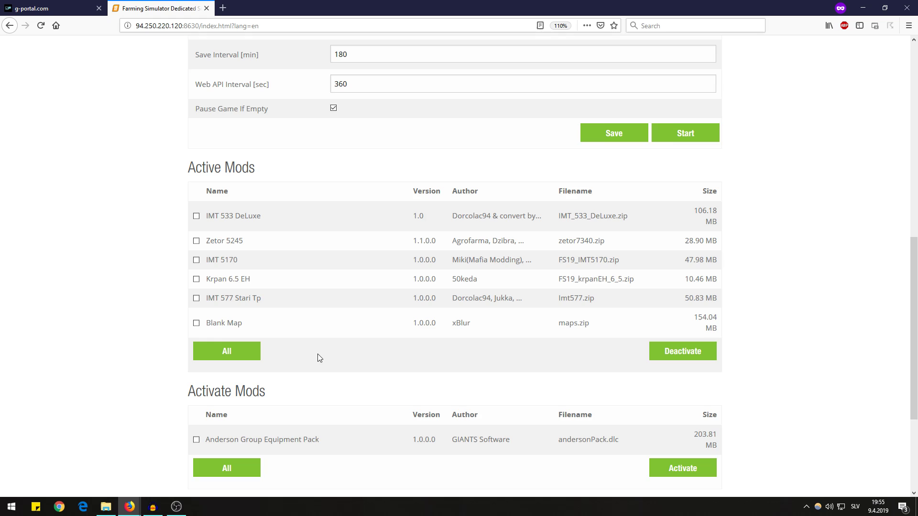
scroll(318, 357, "down", 2)
scroll(317, 358, "up", 3)
scroll(364, 285, "down", 2)
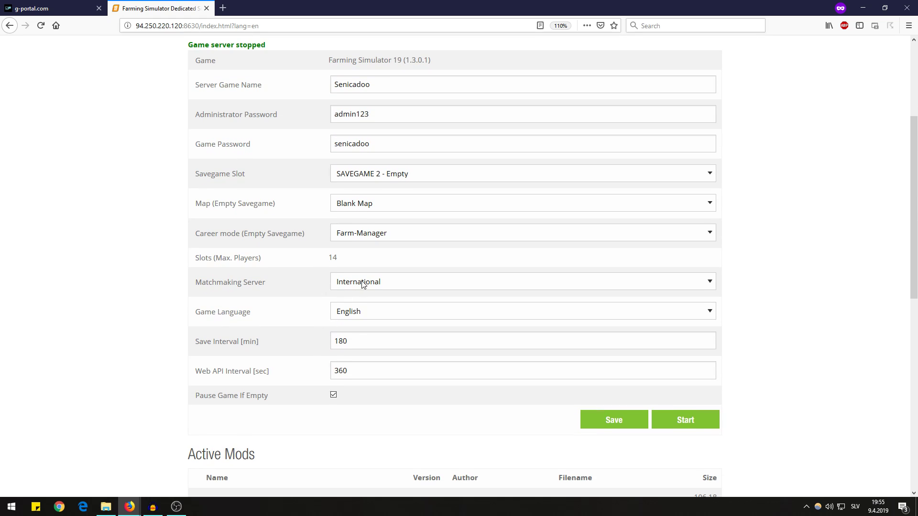
left_click_drag(208, 282, 293, 288)
left_click(375, 285)
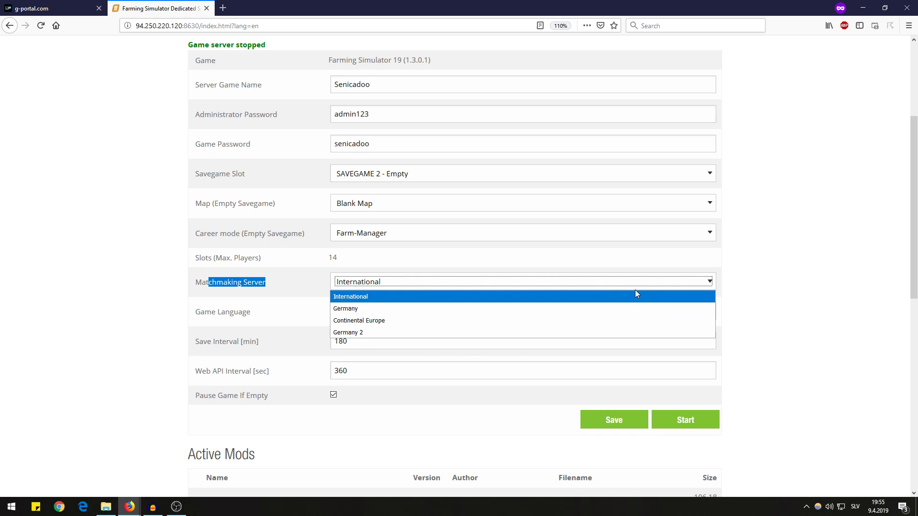
left_click(489, 286)
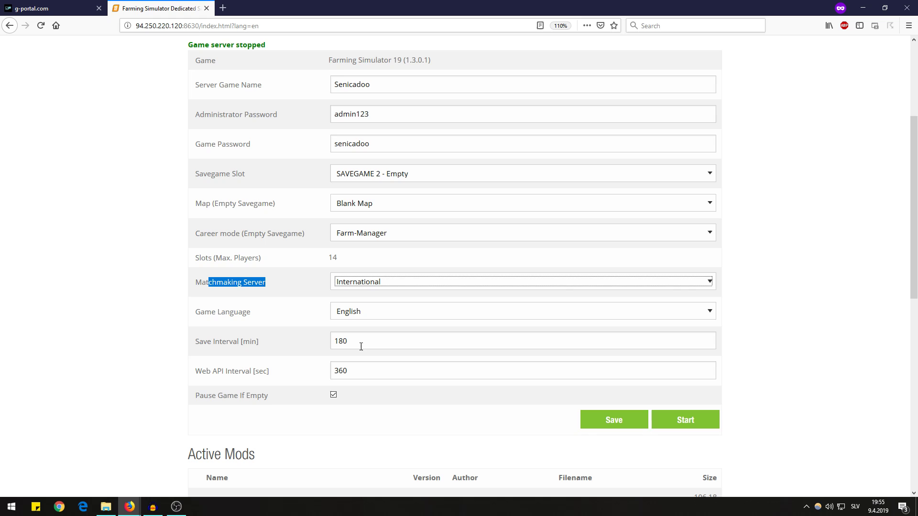
left_click(212, 340)
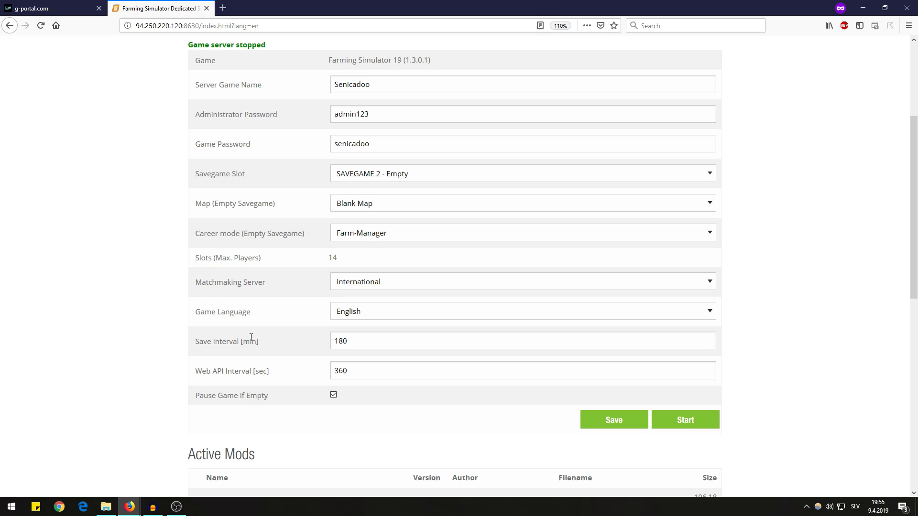
left_click_drag(332, 342, 350, 341)
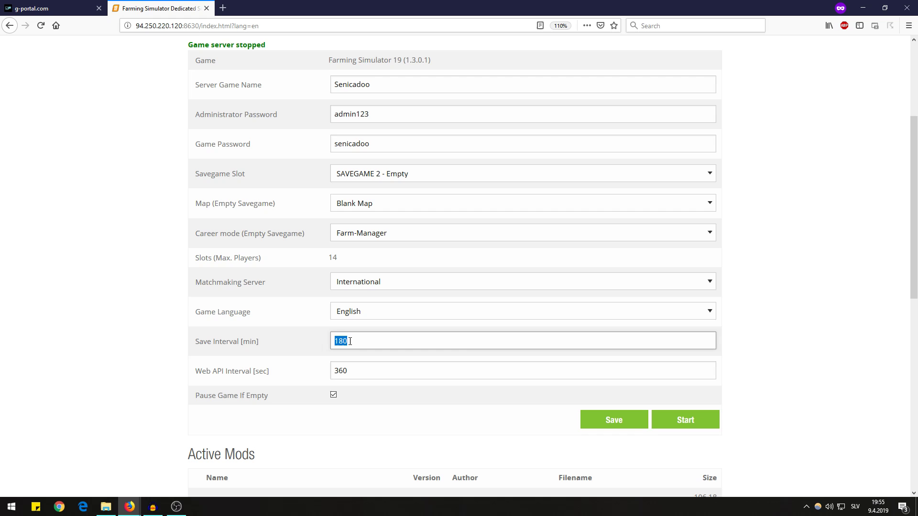
scroll(354, 286, "up", 4)
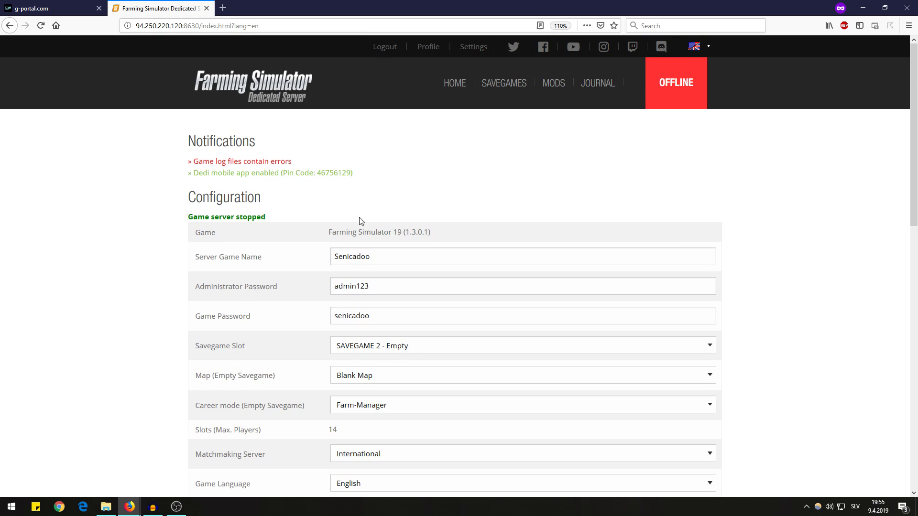
Go to the server's MODS page and scroll past the Mods and New Mods lists to Upload Mods.
left_click(554, 88)
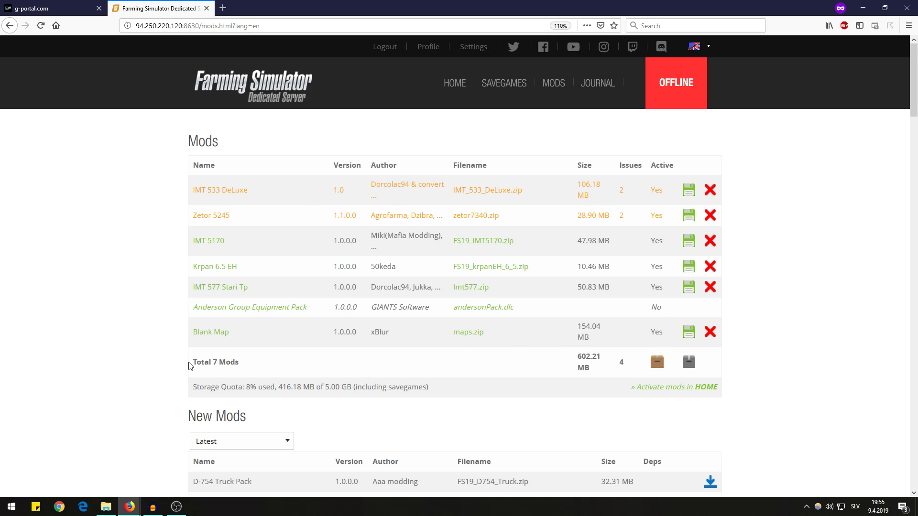
left_click_drag(189, 365, 231, 366)
scroll(170, 425, "down", 4)
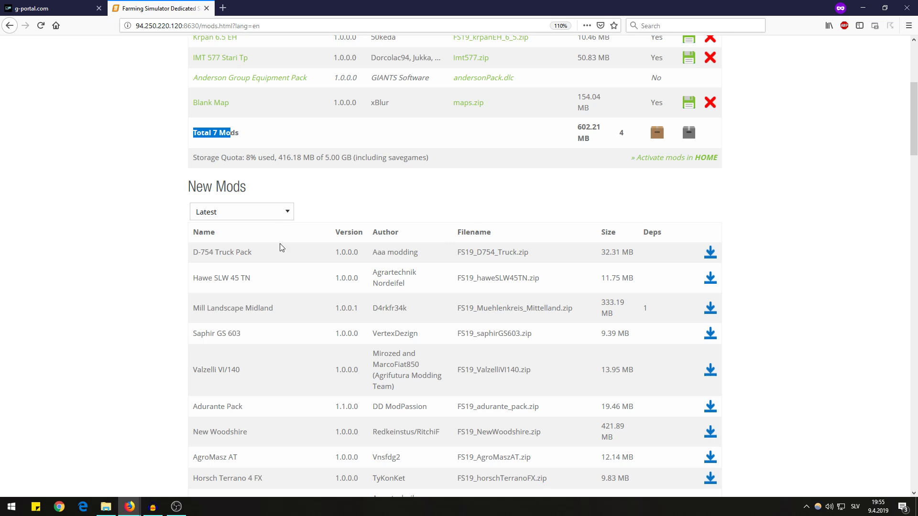
scroll(238, 241, "down", 2)
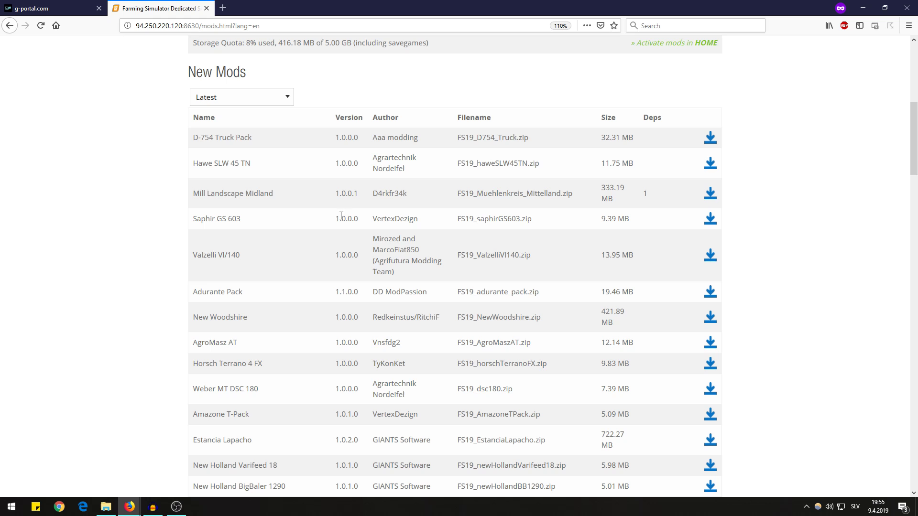
scroll(266, 225, "up", 5)
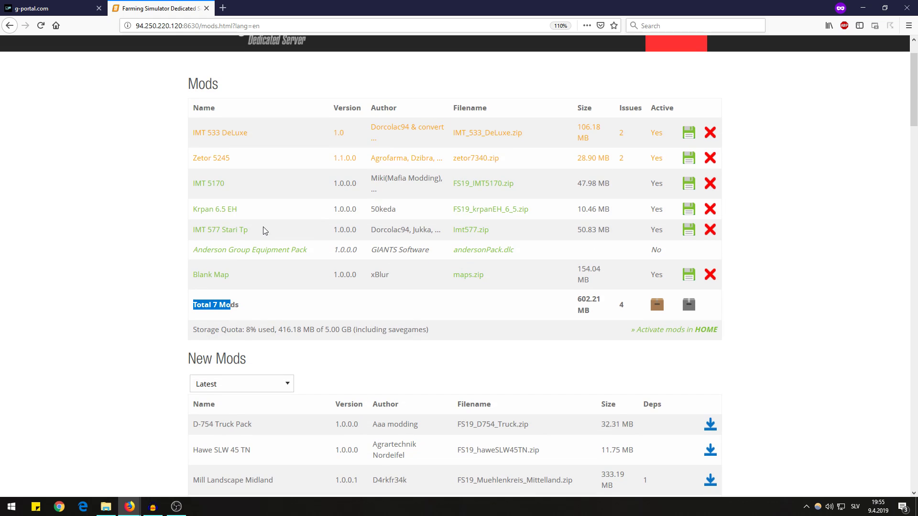
scroll(258, 275, "up", 1)
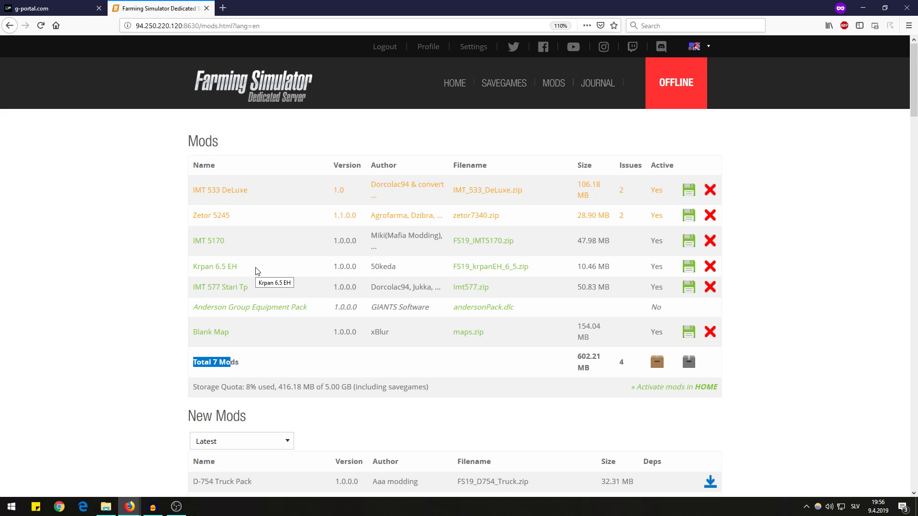
scroll(257, 271, "down", 10)
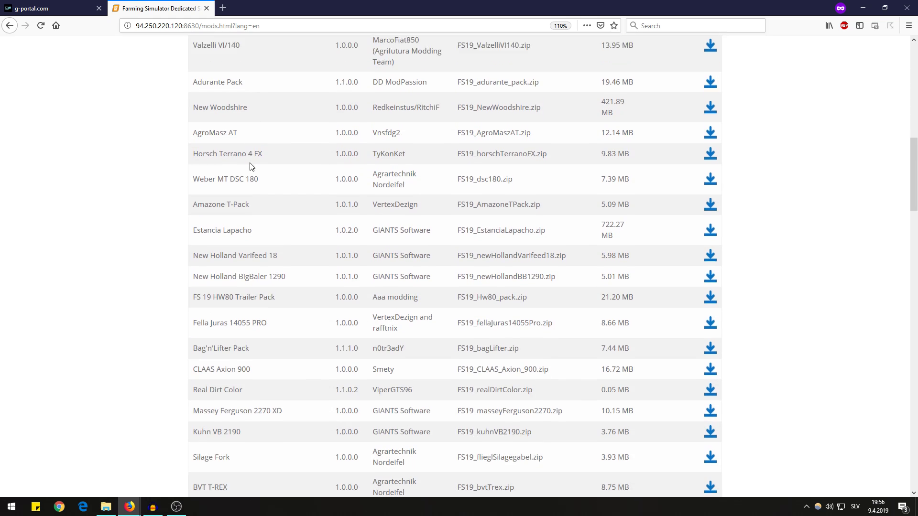
scroll(200, 411, "down", 14)
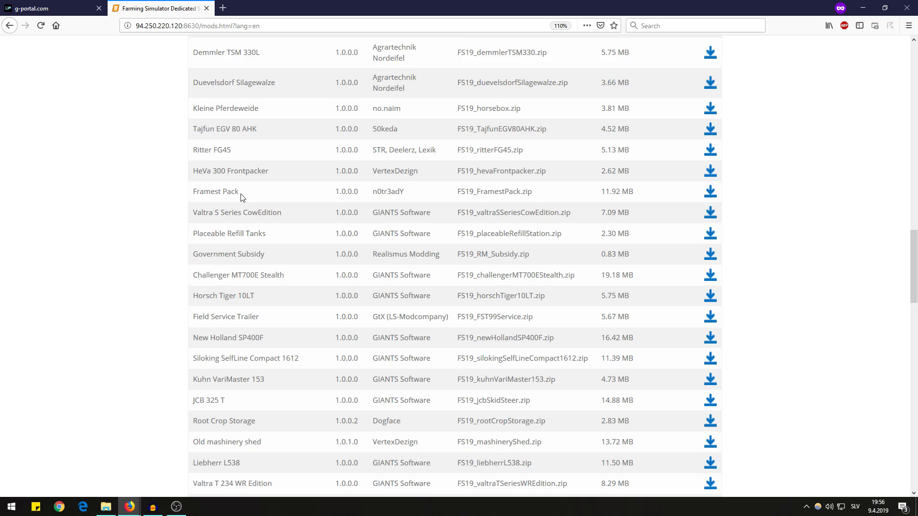
scroll(242, 198, "down", 17)
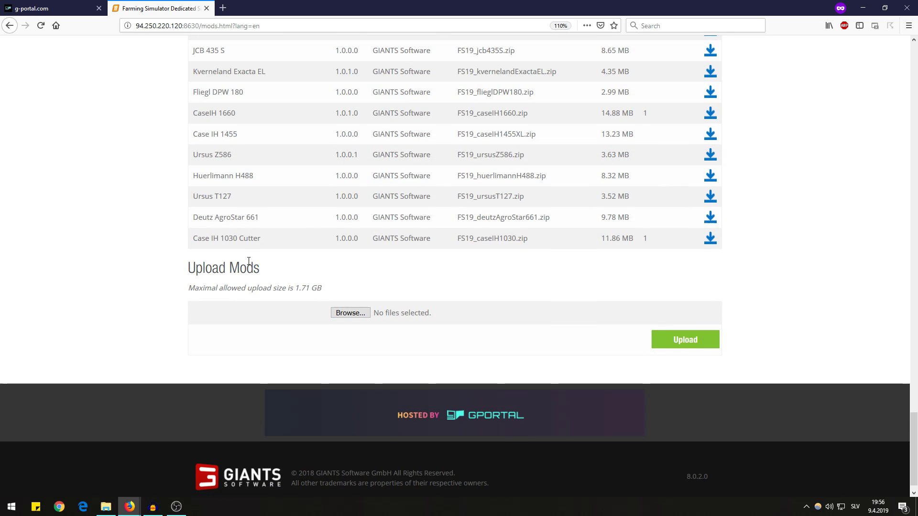
Choose FS19_IMT_CIKLON.zip from the local mods folder and upload it to the server.
left_click_drag(196, 269, 266, 273)
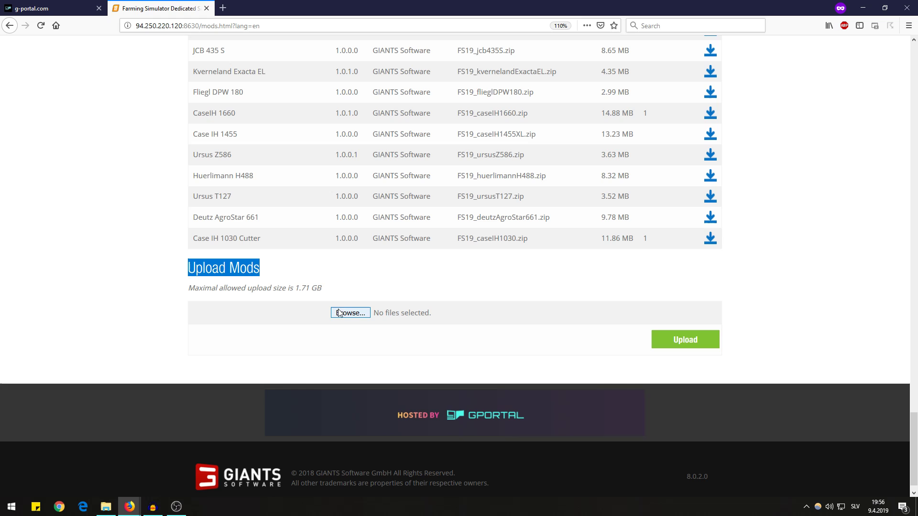
left_click(352, 314)
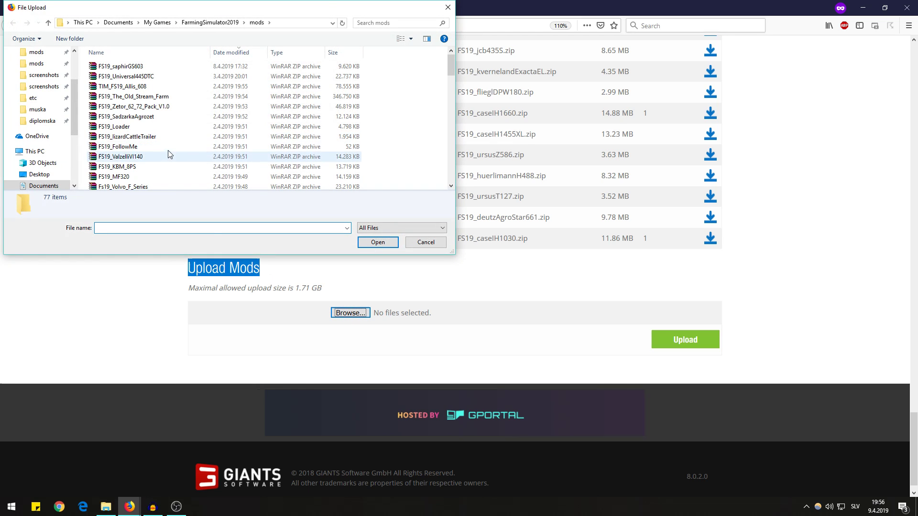
scroll(165, 150, "down", 4)
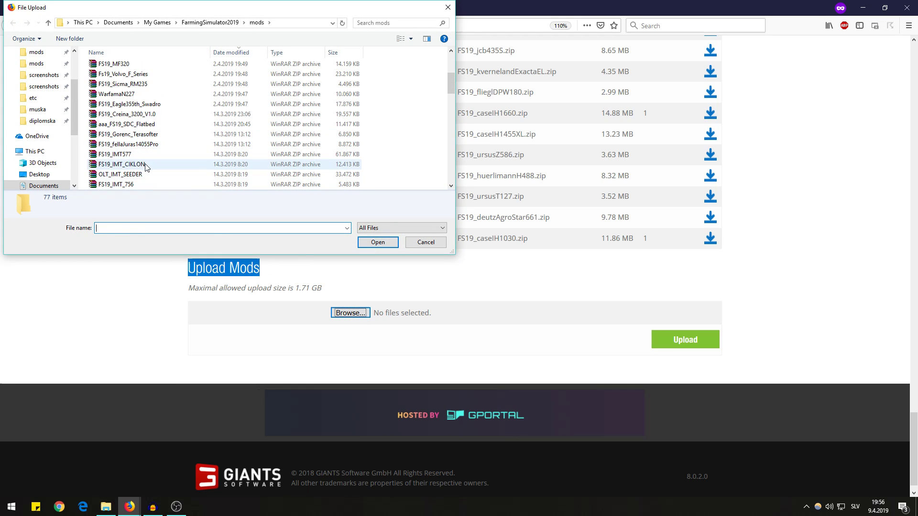
double_click(162, 164)
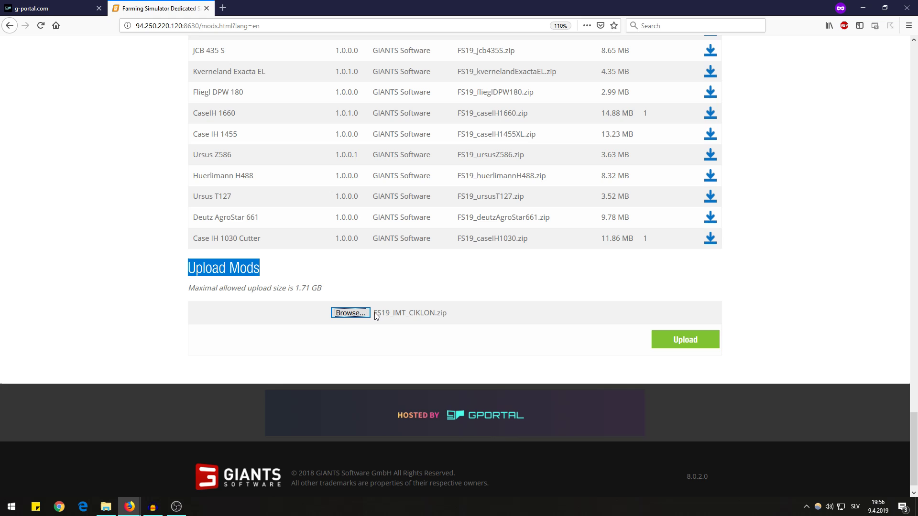
left_click(408, 314)
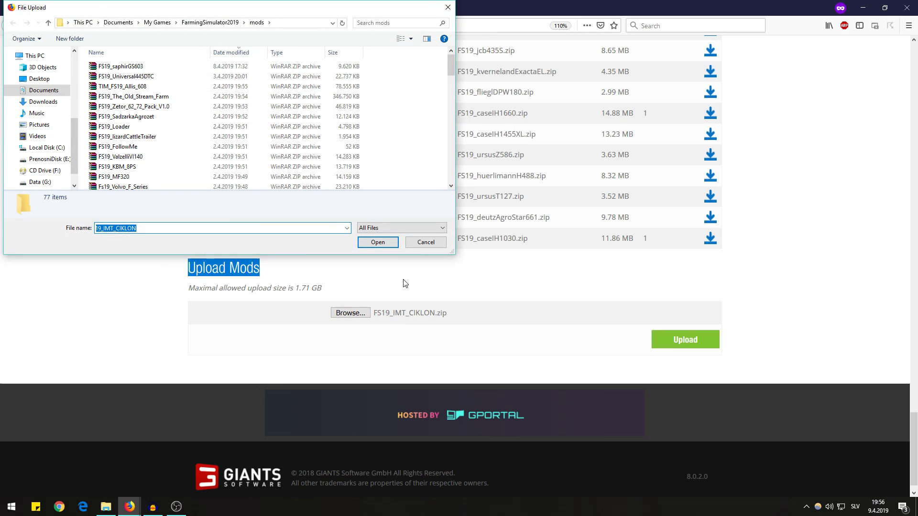
left_click(426, 243)
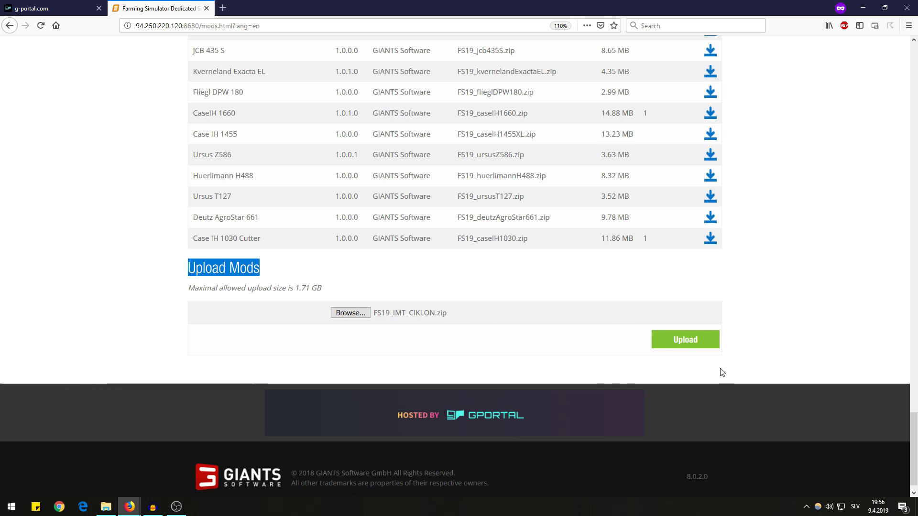
left_click(674, 340)
On the server home page, tick All in the Active Mods list and start the server.
scroll(773, 351, "up", 15)
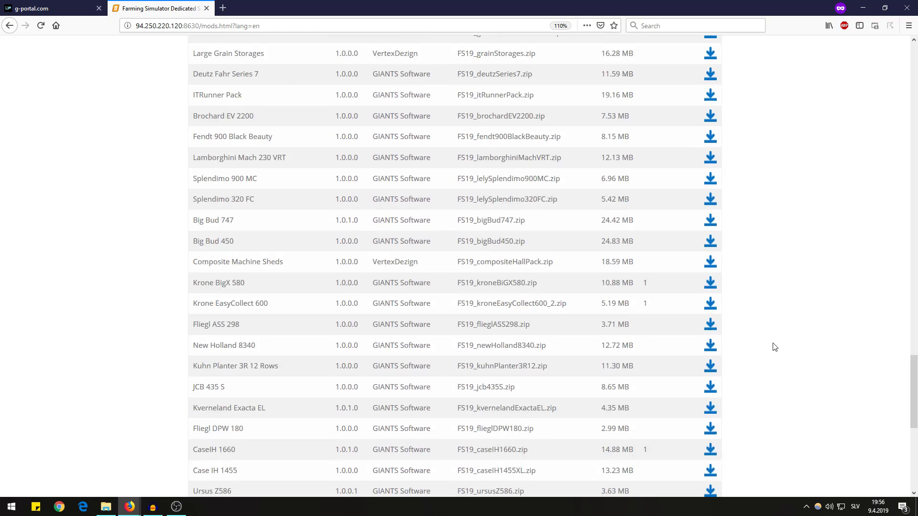
scroll(774, 351, "up", 15)
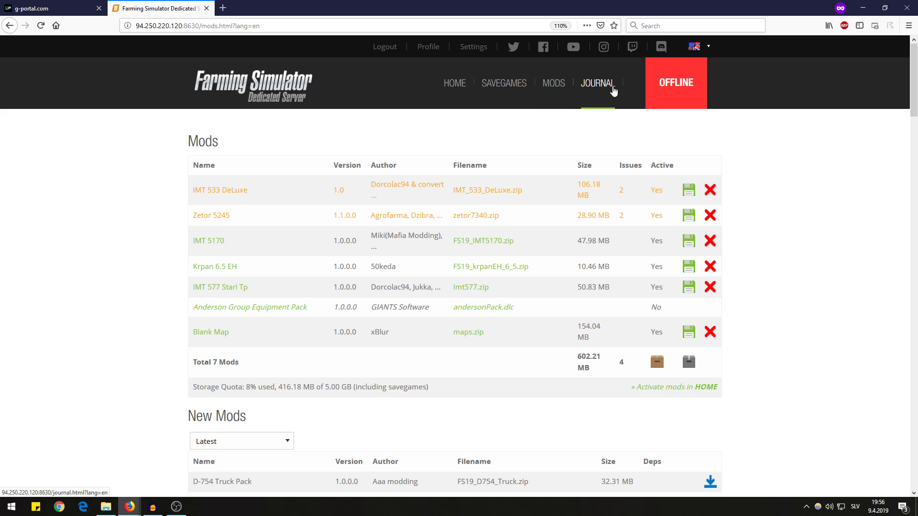
left_click(463, 86)
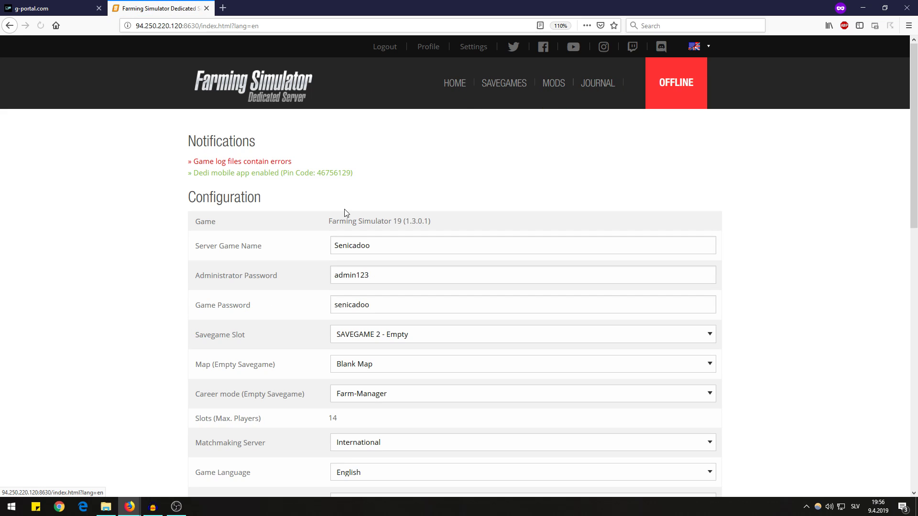
scroll(244, 241, "down", 8)
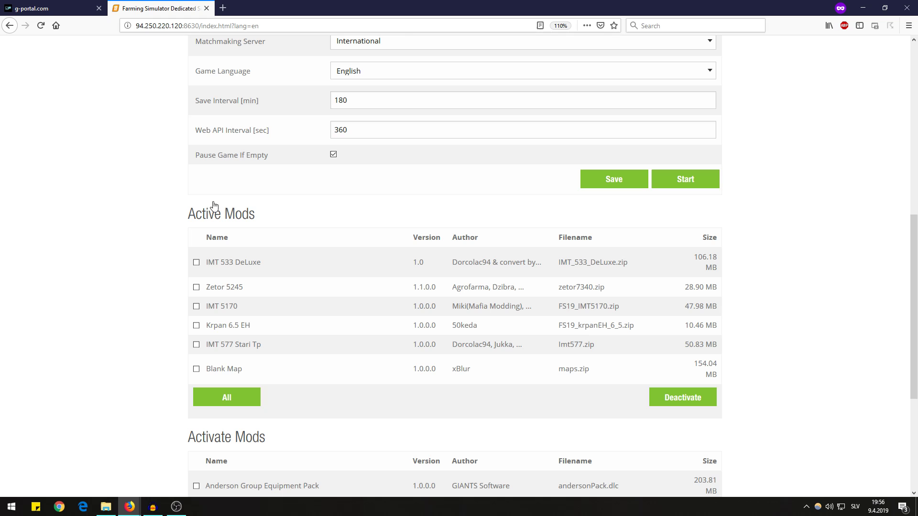
left_click(223, 402)
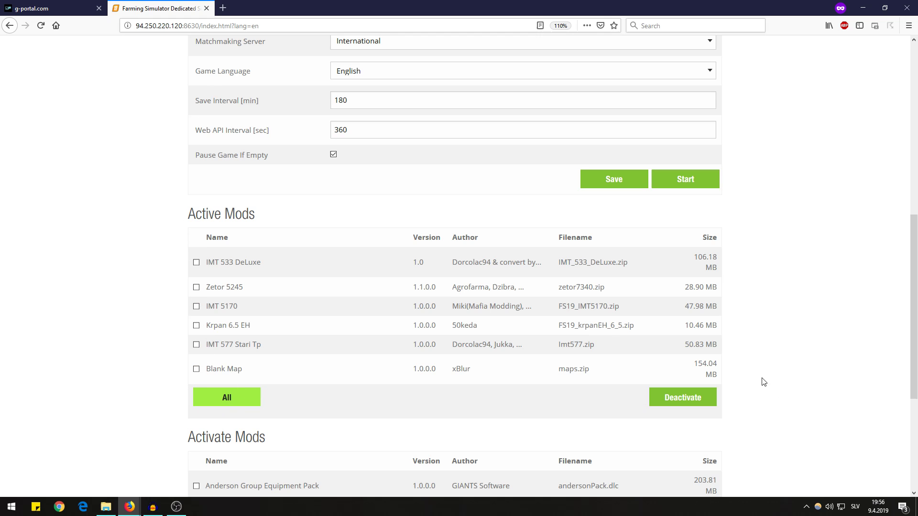
scroll(762, 381, "up", 5)
left_click(669, 410)
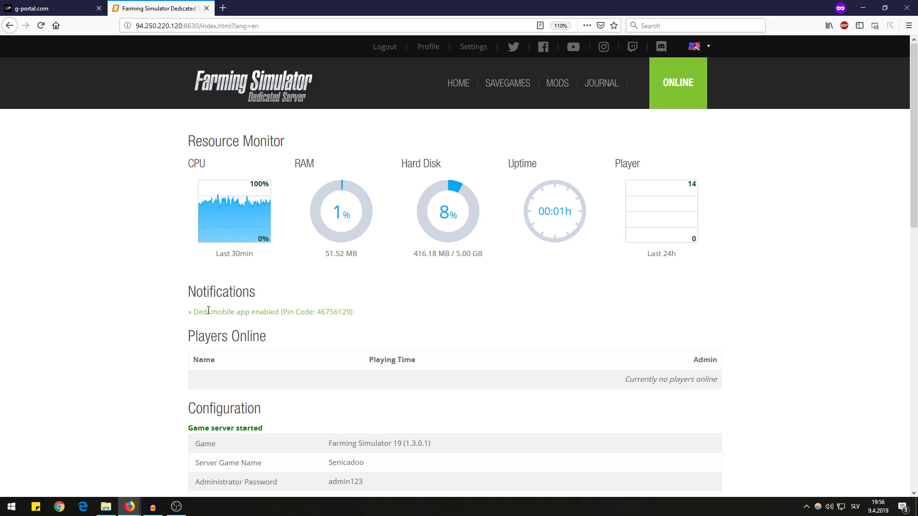
Check the running server's configuration, selecting the International matchmaking value, server name and game password.
scroll(293, 296, "down", 7)
left_click_drag(314, 292, 375, 292)
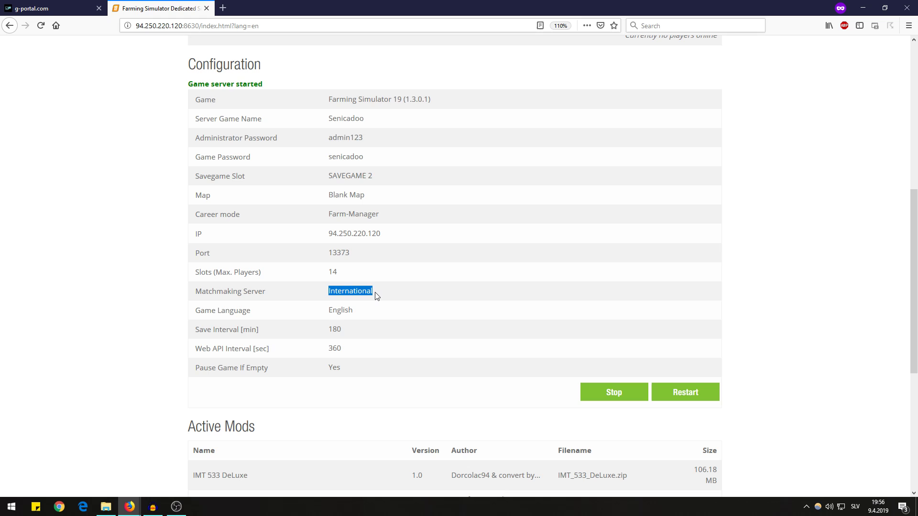
left_click(374, 292)
left_click_drag(327, 118, 386, 123)
left_click(358, 121)
double_click(358, 121)
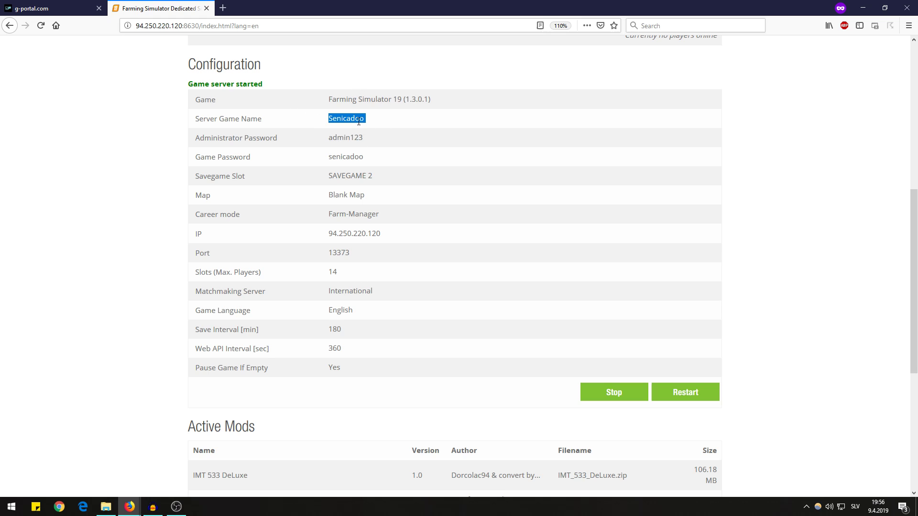
left_click(350, 157)
double_click(350, 156)
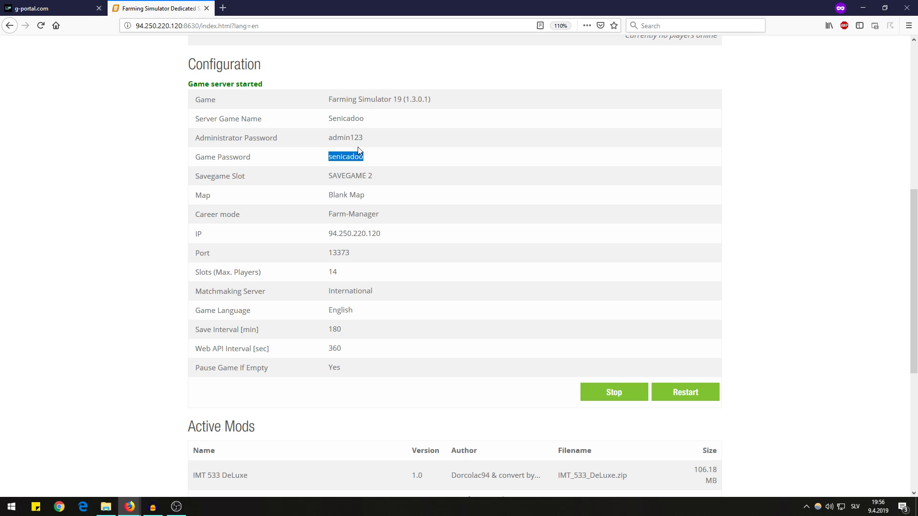